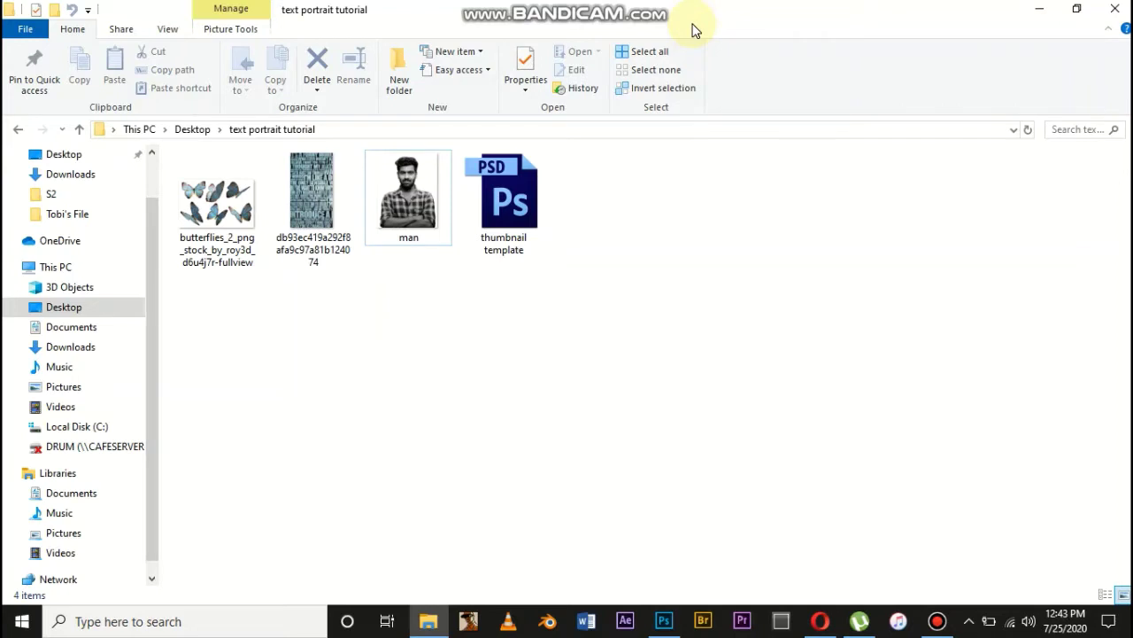
Step: Open the man image from the text portrait tutorial folder in Photoshop
left_click(389, 193)
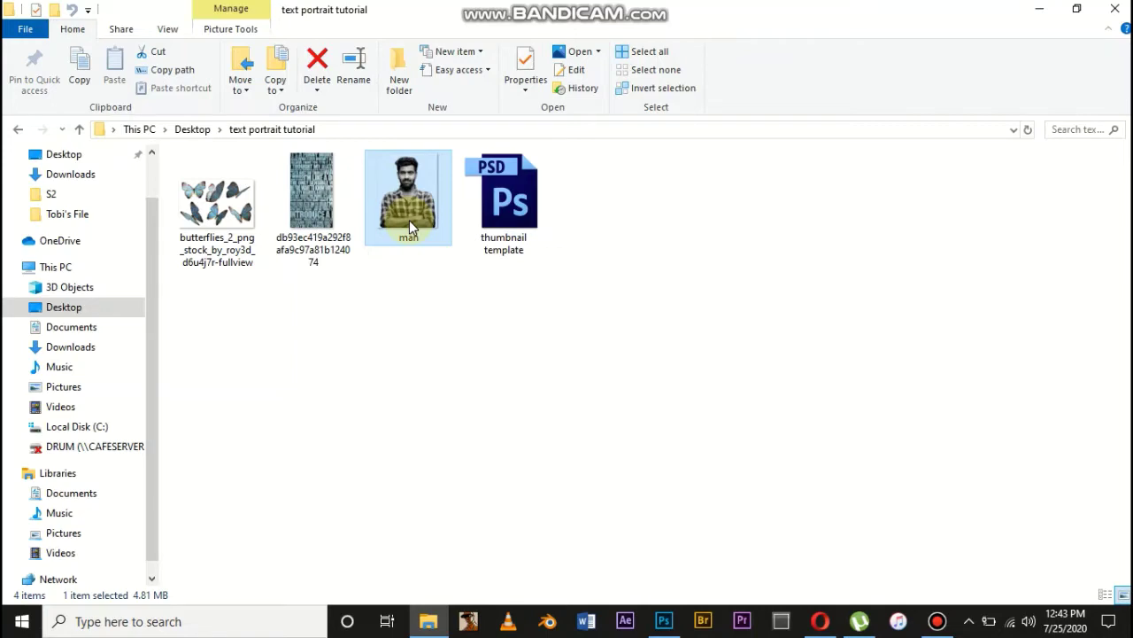
left_click_drag(409, 226, 537, 189)
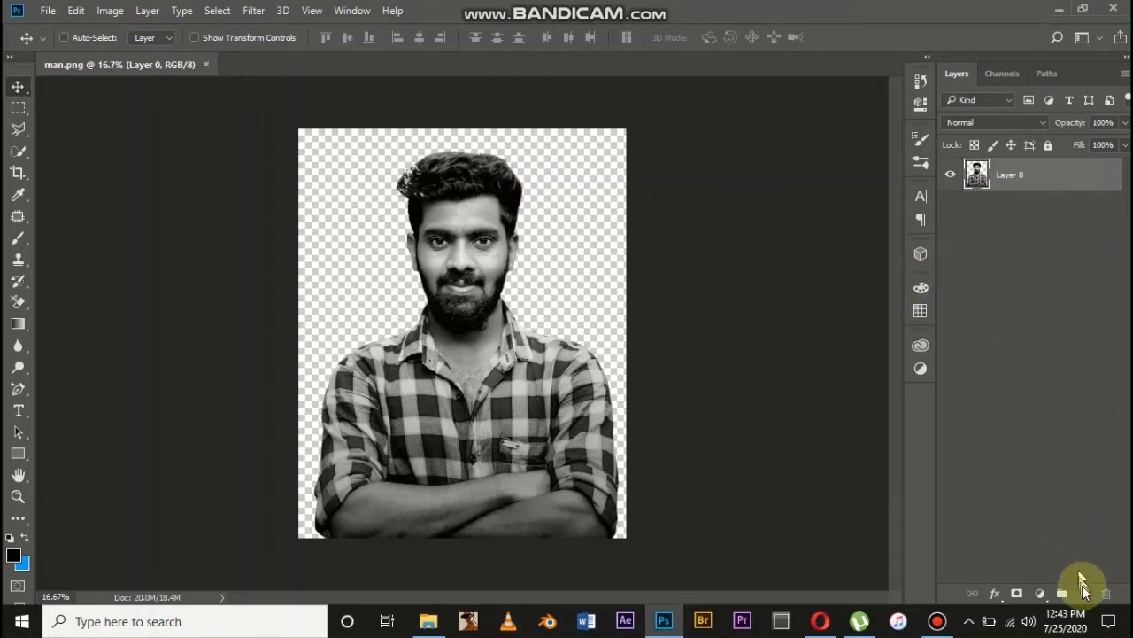
Step: Add a black solid color fill layer, place it beneath the portrait layer, and make Layer 0 active
left_click(1039, 593)
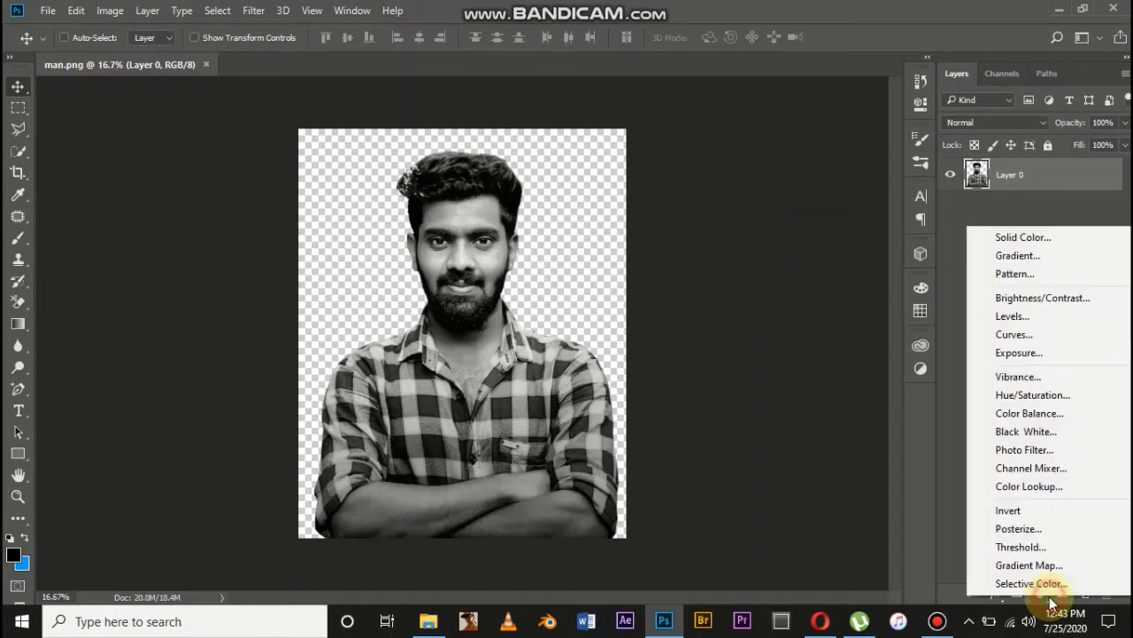
left_click(1047, 245)
left_click_drag(799, 369, 884, 475)
left_click(1014, 182)
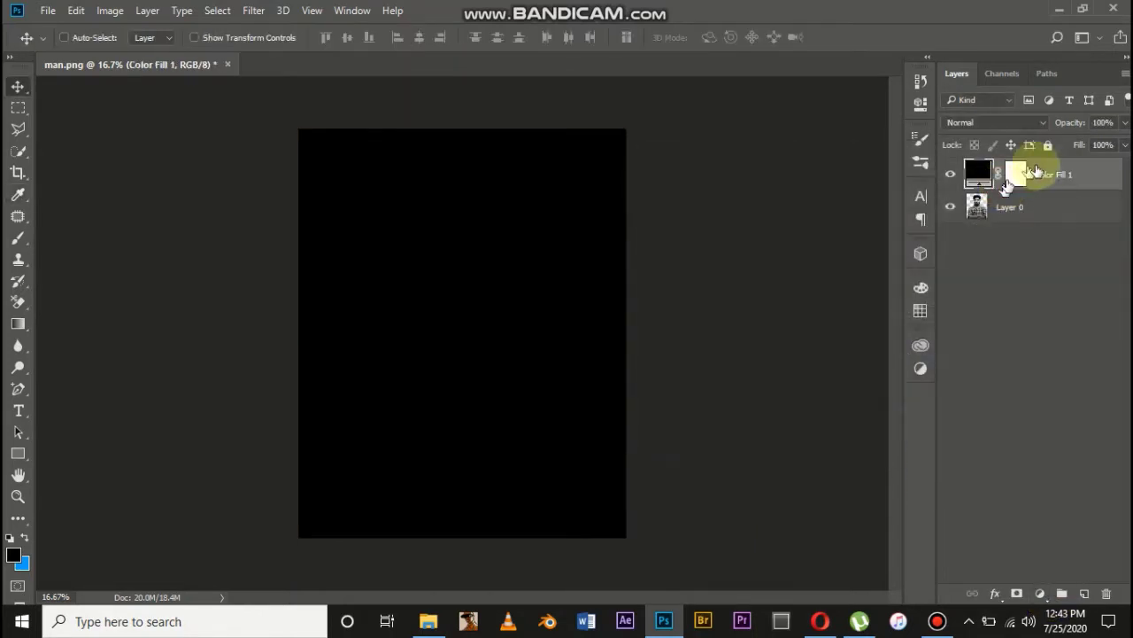
left_click(1055, 175)
left_click_drag(1048, 189, 1039, 240)
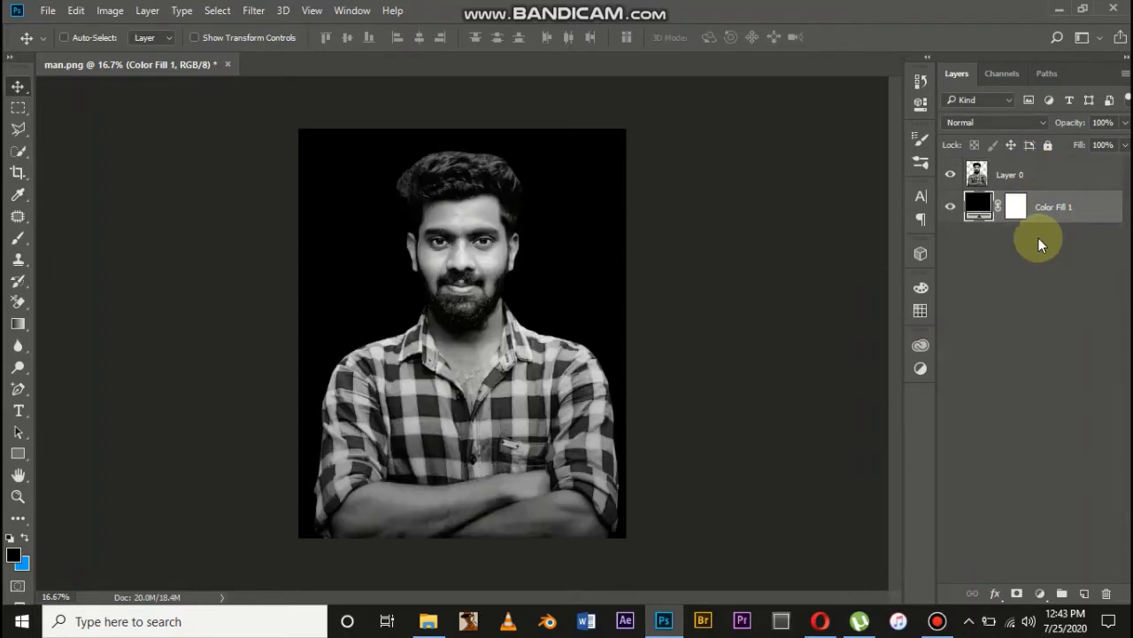
left_click(1047, 177)
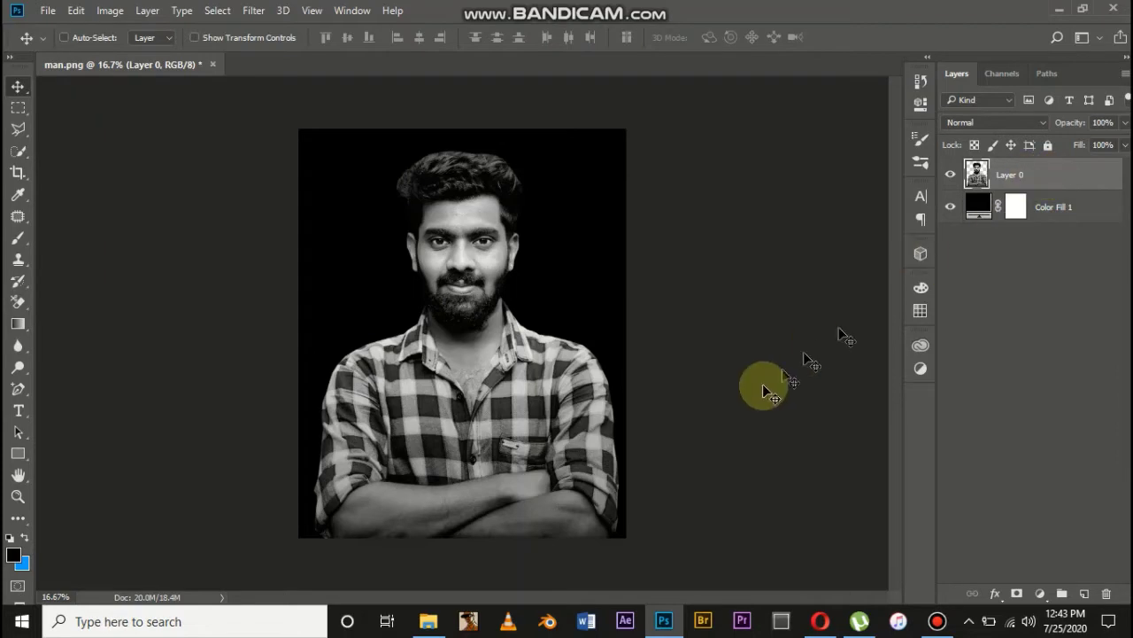
Step: Place the word-texture image from the tutorial folder over the portrait at full canvas height and rasterize its layer
left_click(427, 621)
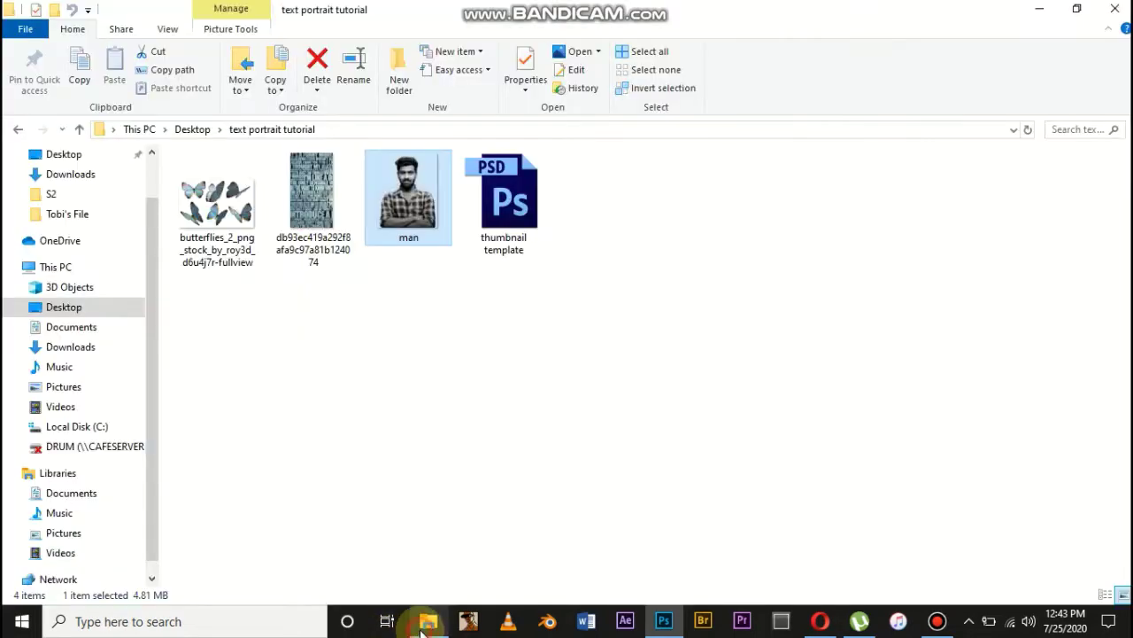
left_click_drag(316, 235, 521, 379)
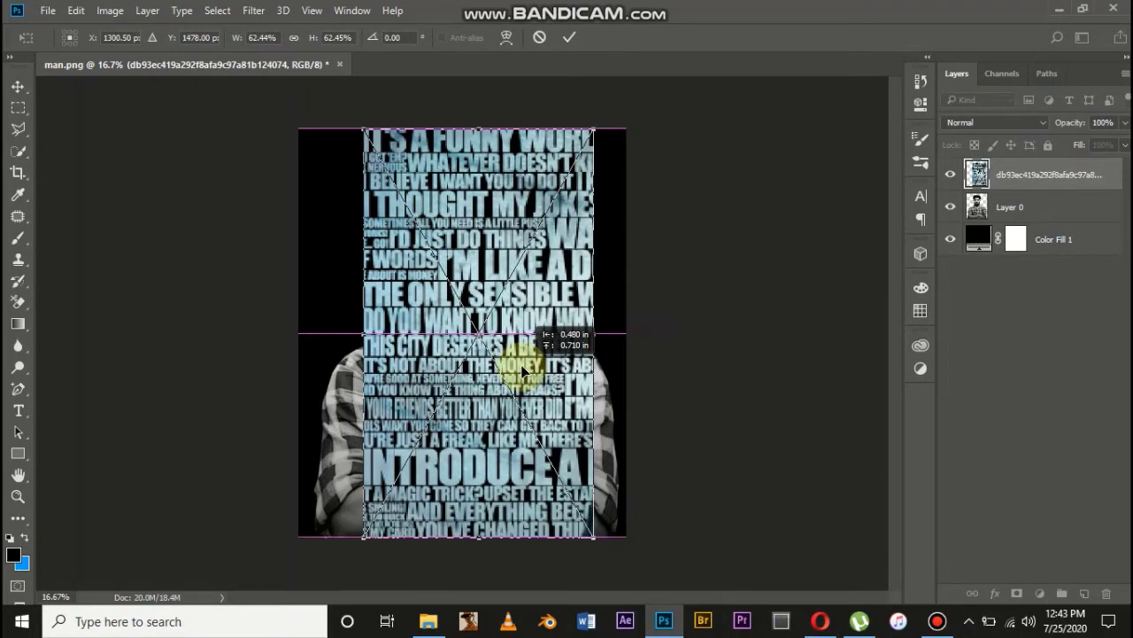
left_click(570, 46)
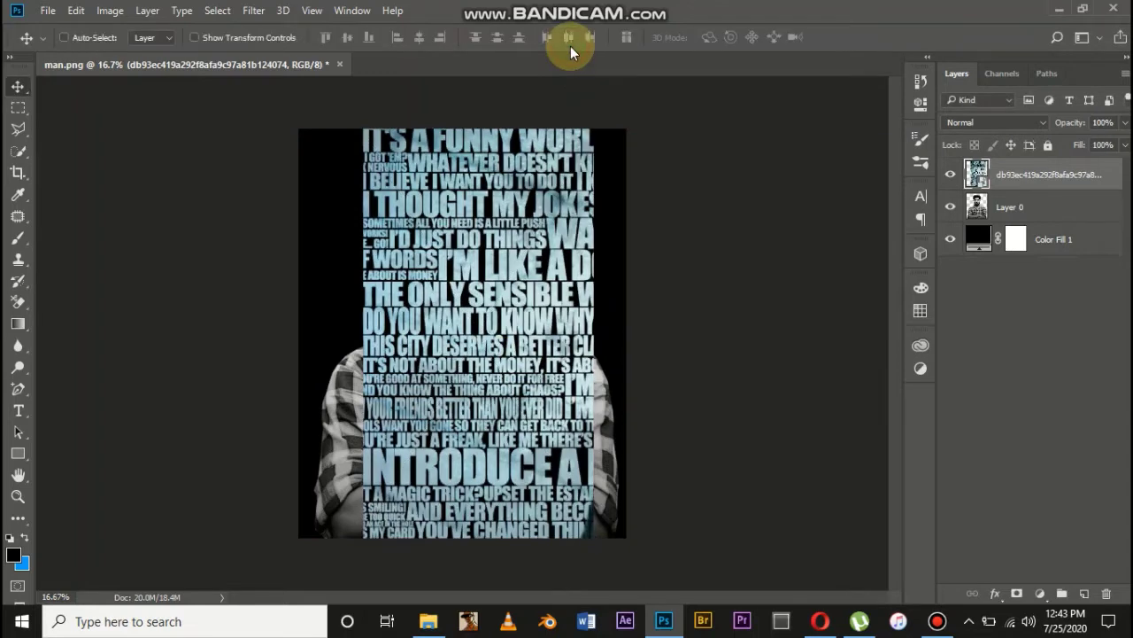
right_click(1041, 172)
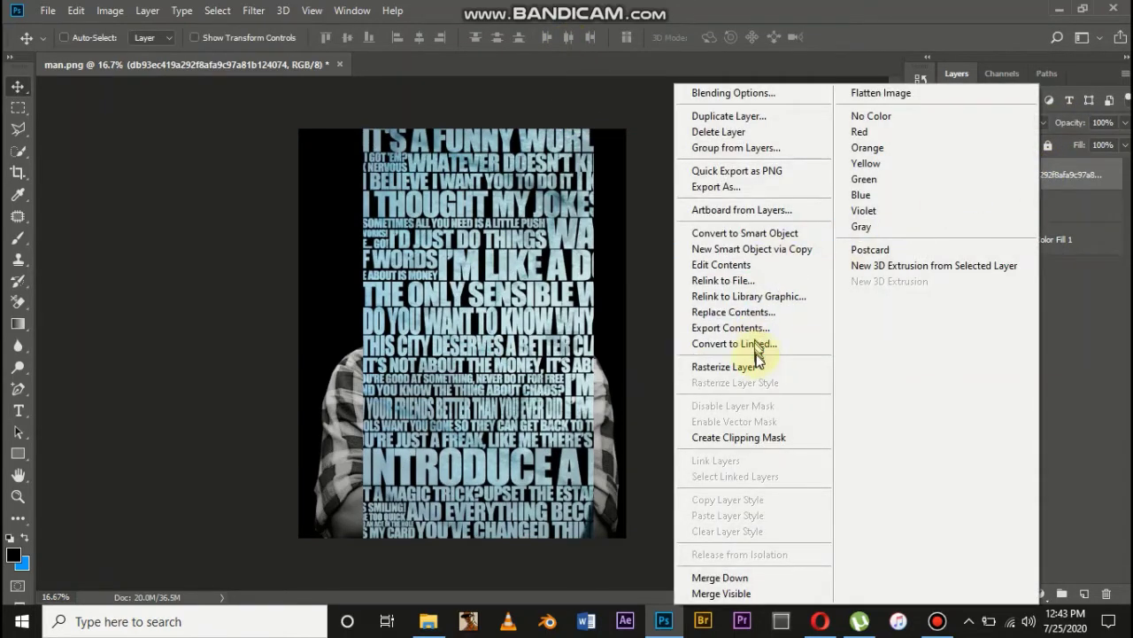
left_click(759, 366)
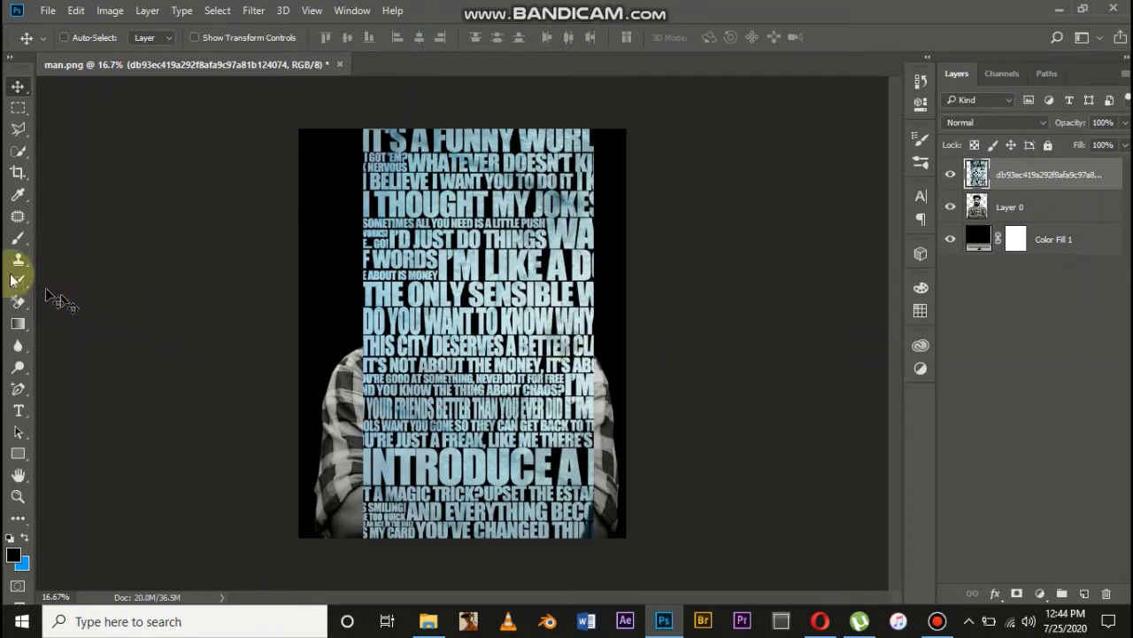
Step: Erase the dark background between the words on the text layer with the Background Eraser tool
left_click(12, 302)
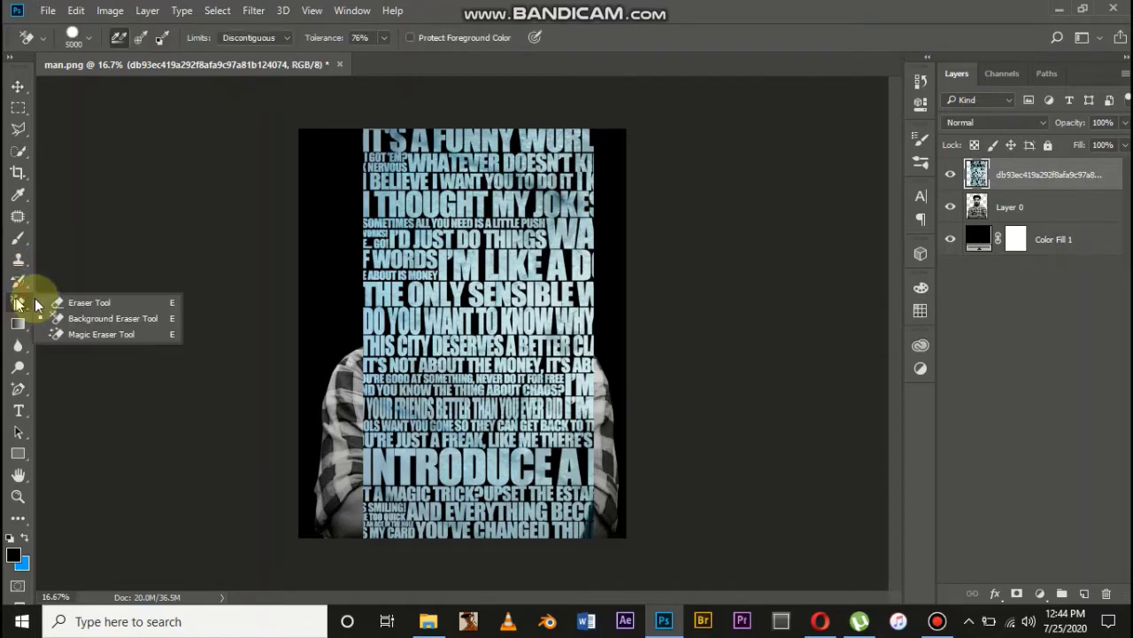
left_click(140, 320)
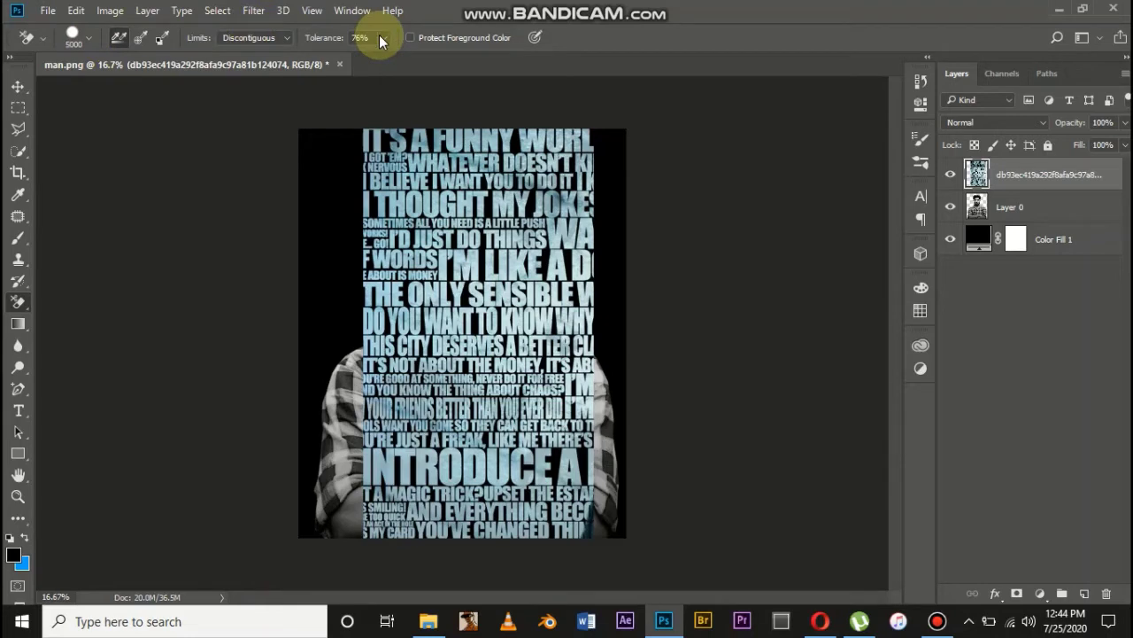
left_click(481, 267)
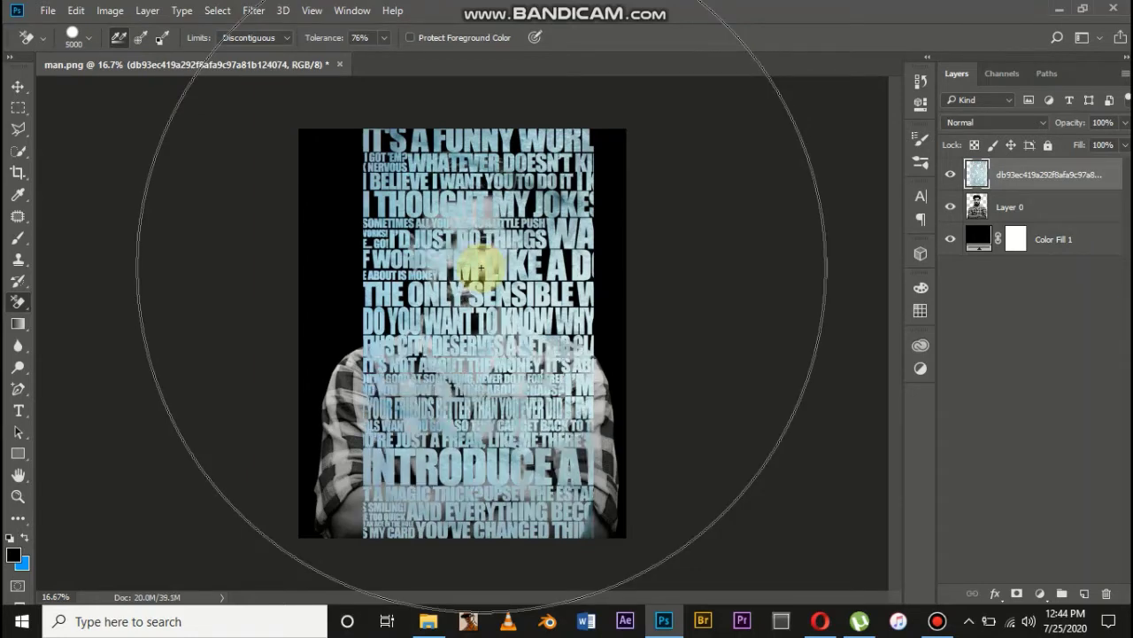
Step: Move the text layer over the portrait, ending slightly left of centre and flush with the canvas's upper edge
left_click(17, 86)
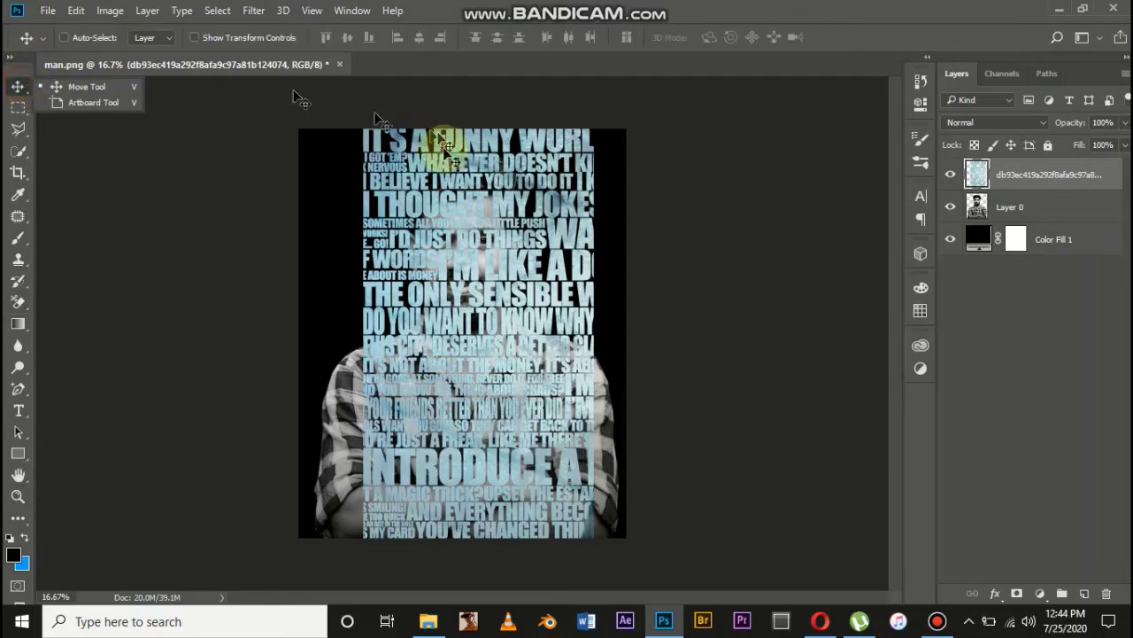
left_click(551, 259)
left_click_drag(551, 258, 549, 284)
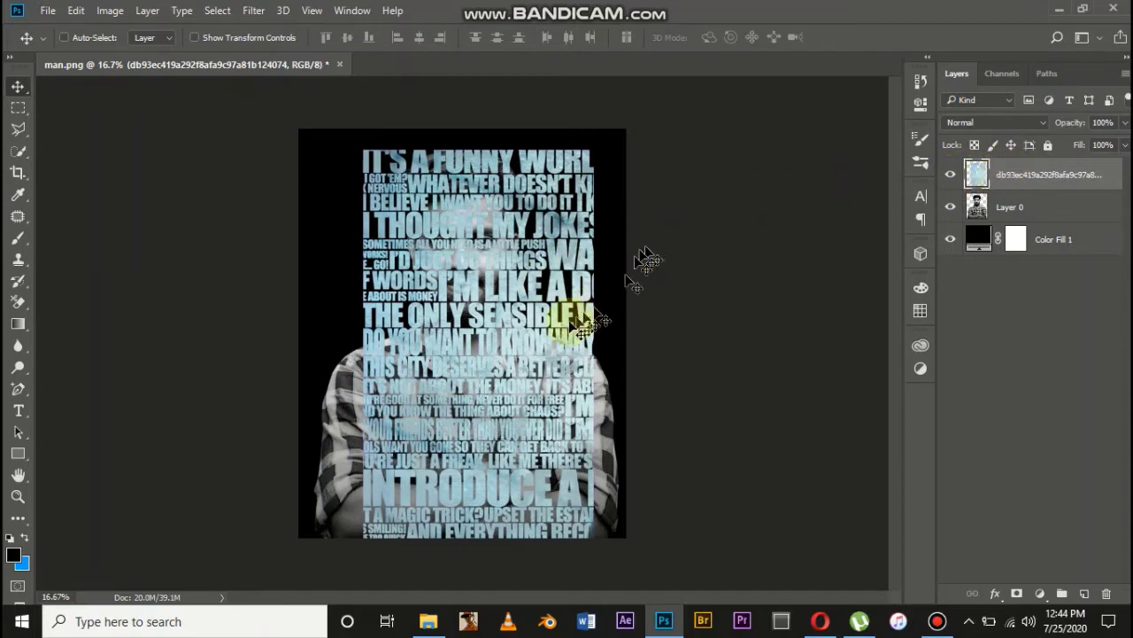
left_click_drag(575, 333, 567, 308)
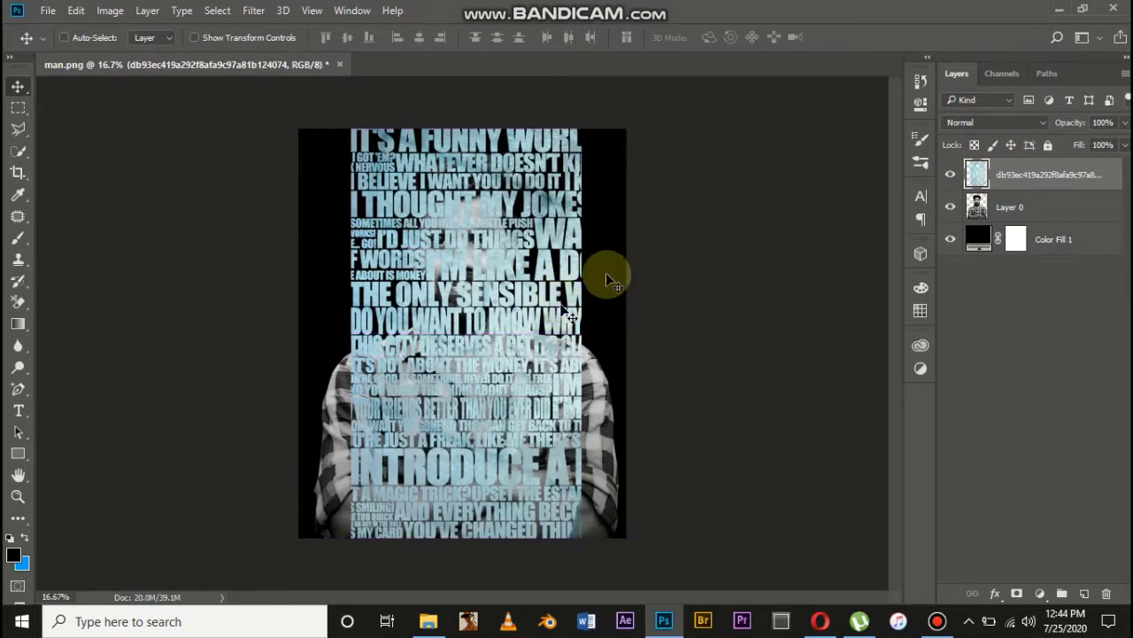
Step: Hide the text layer and marquee-select the right half of the canvas with the portrait layer active
left_click(950, 175)
left_click(1005, 207)
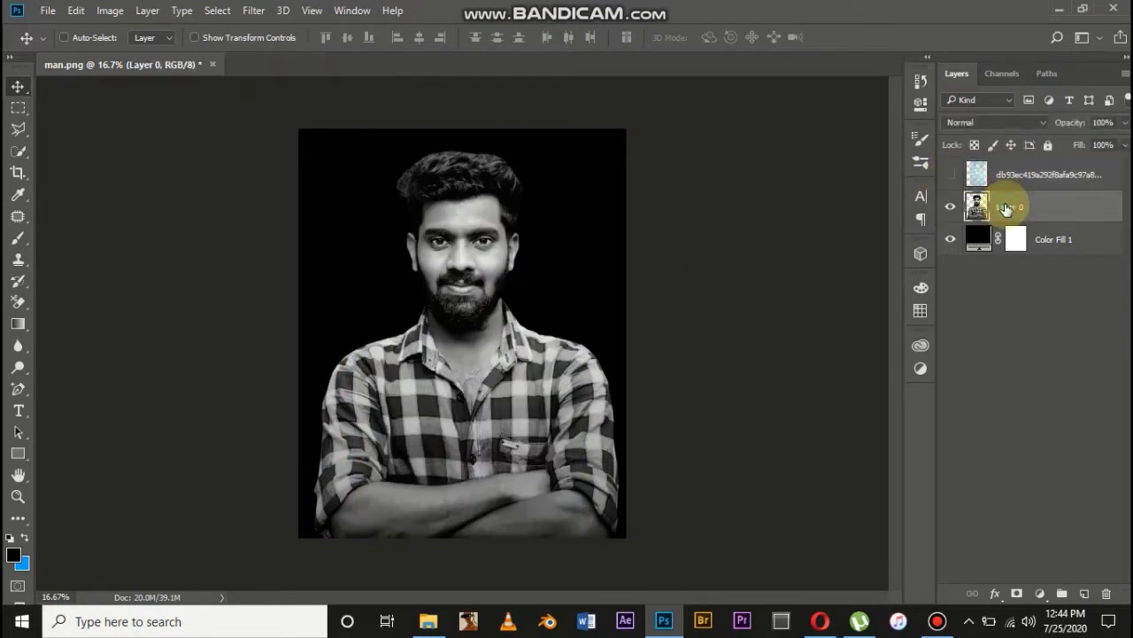
left_click(18, 110)
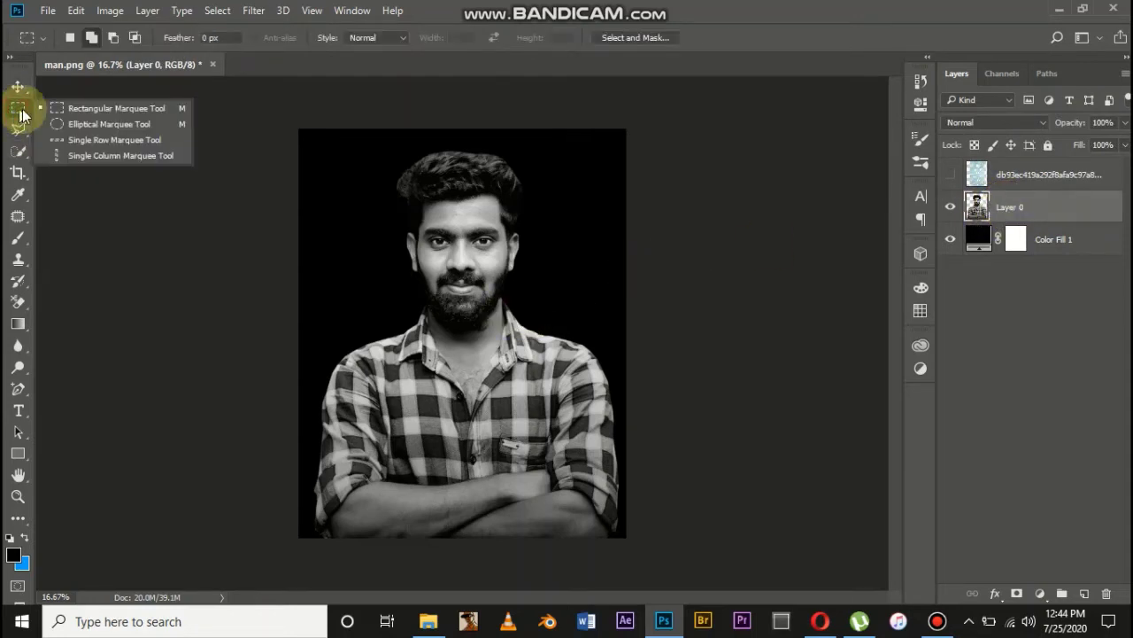
left_click(90, 104)
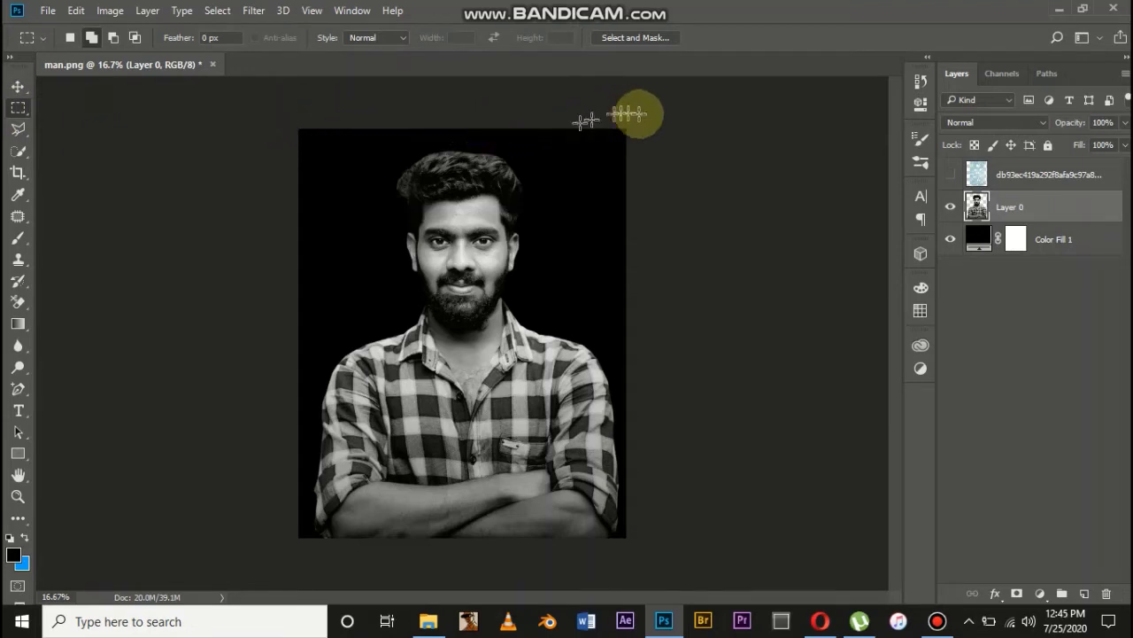
left_click_drag(653, 121, 461, 570)
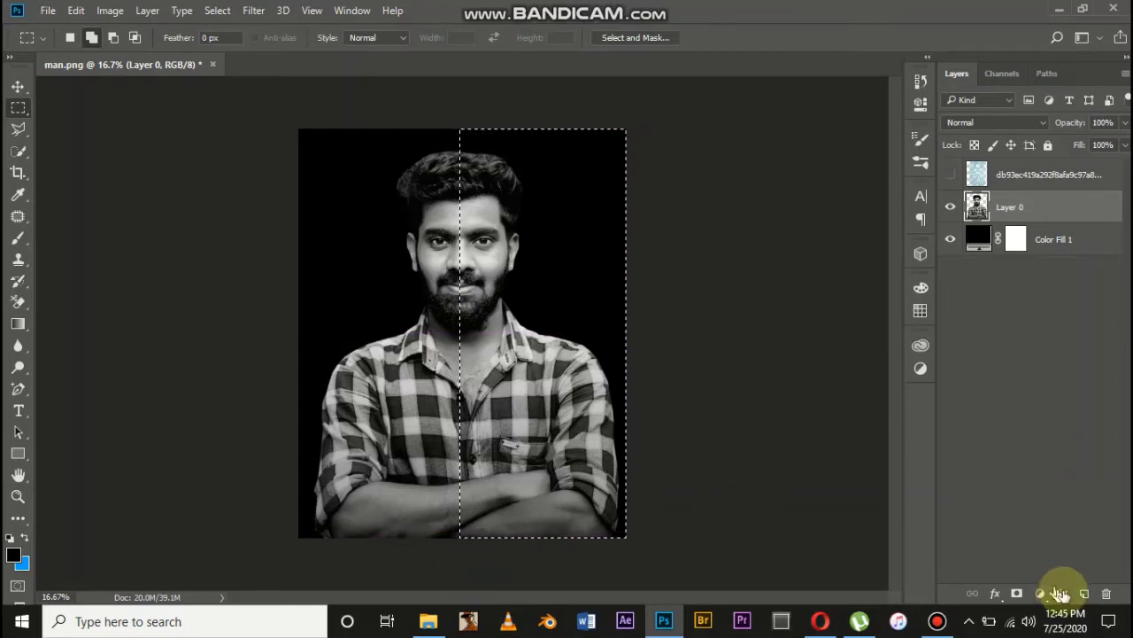
Step: Create a new layer above the portrait and fill the selected right half with black
left_click(1060, 593)
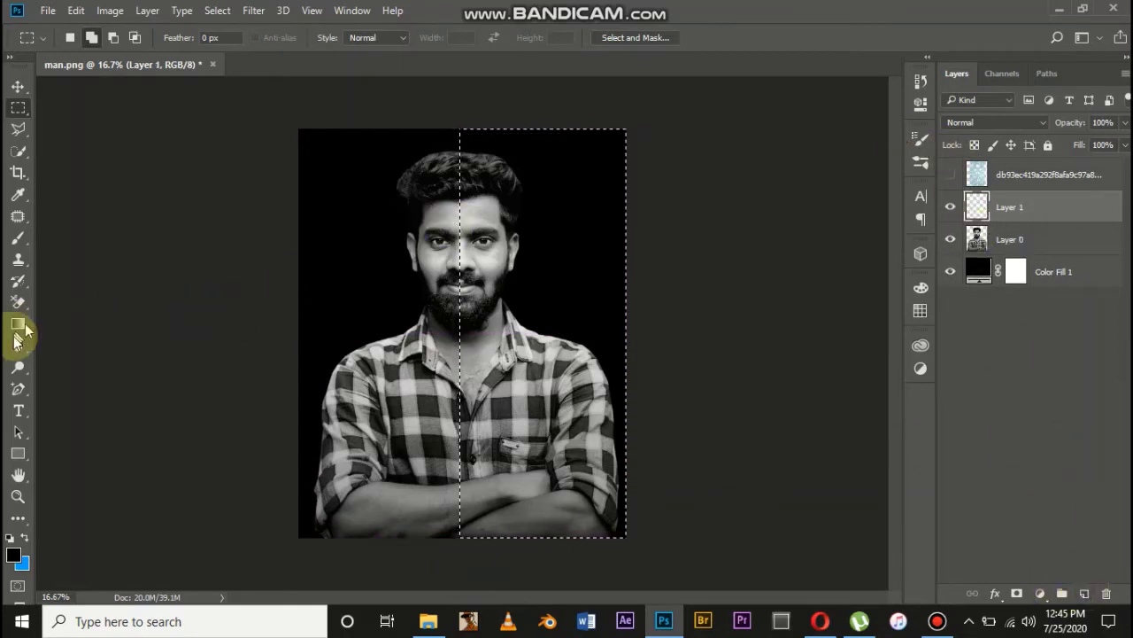
left_click(19, 325)
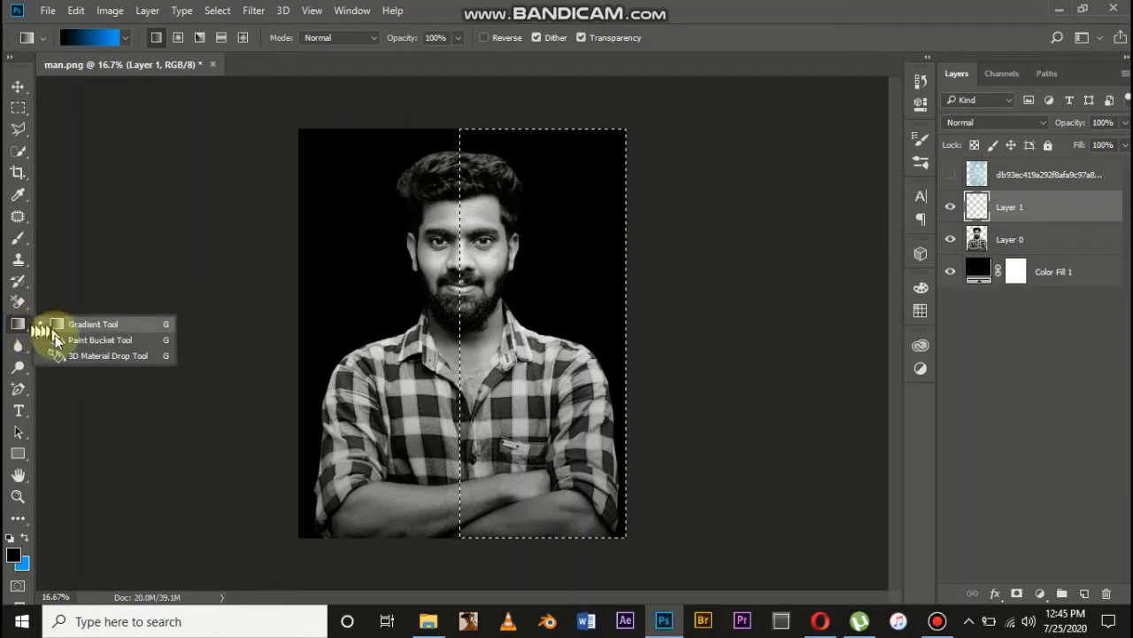
left_click(89, 340)
left_click(551, 228)
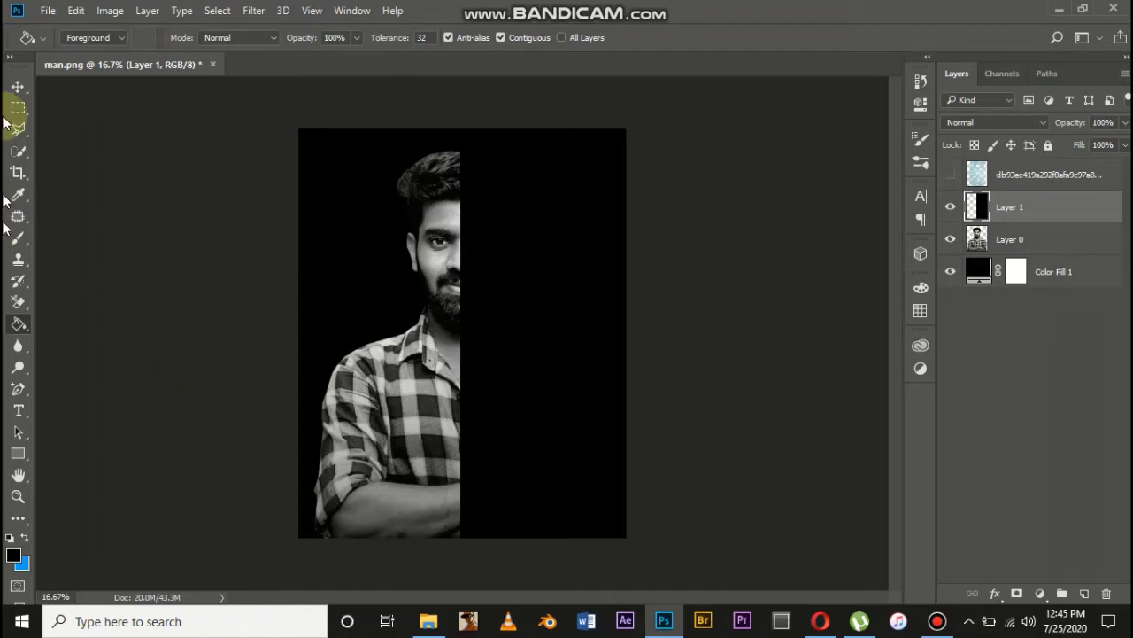
Step: Move the black half-canvas block onto the left half so its inner edge meets the face's centre line
left_click(15, 86)
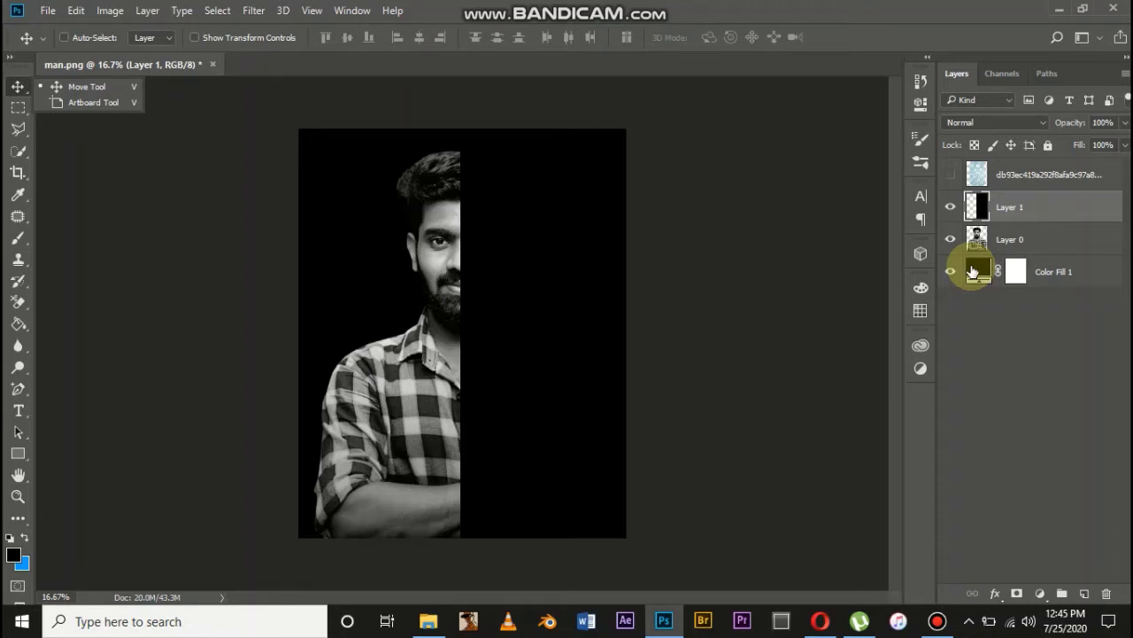
left_click(536, 297)
left_click_drag(510, 299, 370, 308)
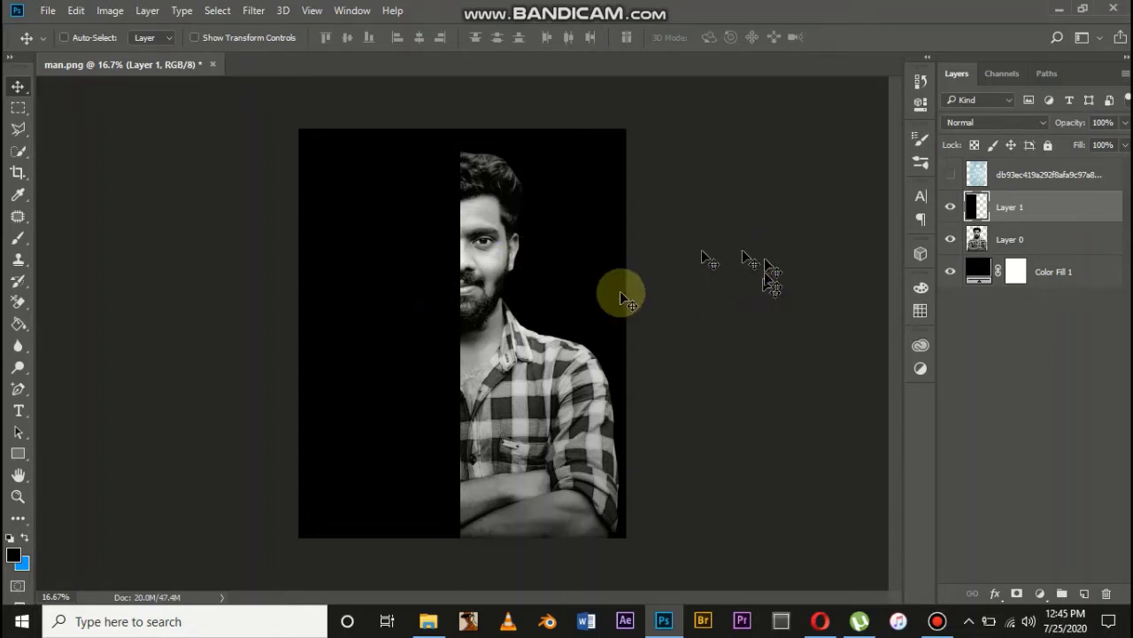
left_click(378, 352)
mouse_move(378, 352)
left_mouse_down()
mouse_move(375, 337)
mouse_move(389, 347)
left_mouse_up()
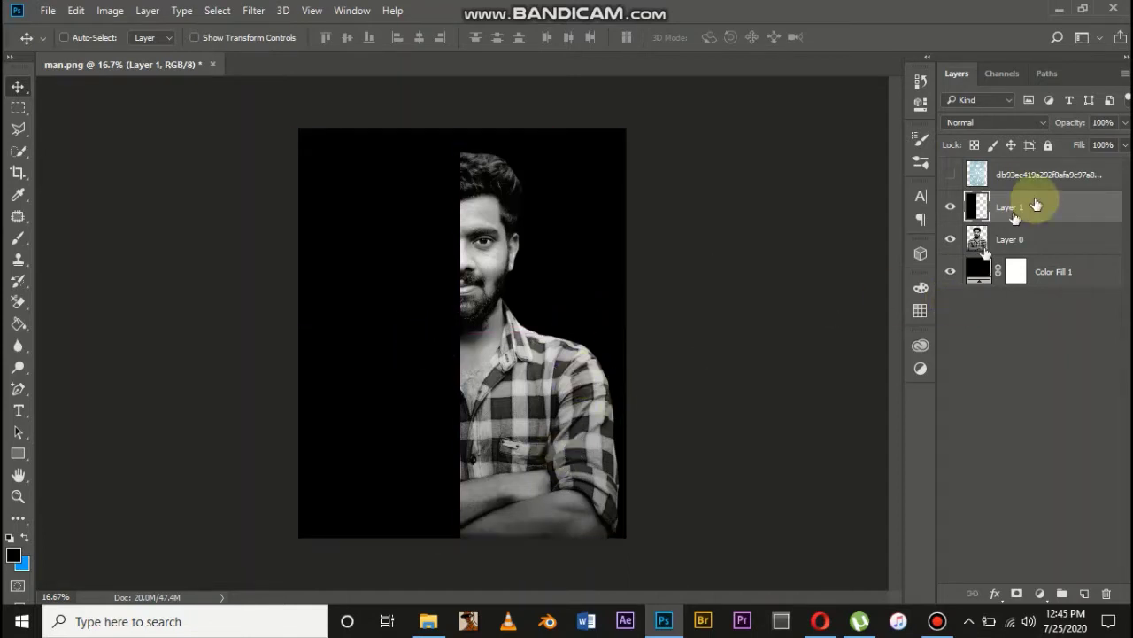
Step: Show the text layer again and move it over the black left half, aligning its right edge with the face's centre line
left_click(950, 174)
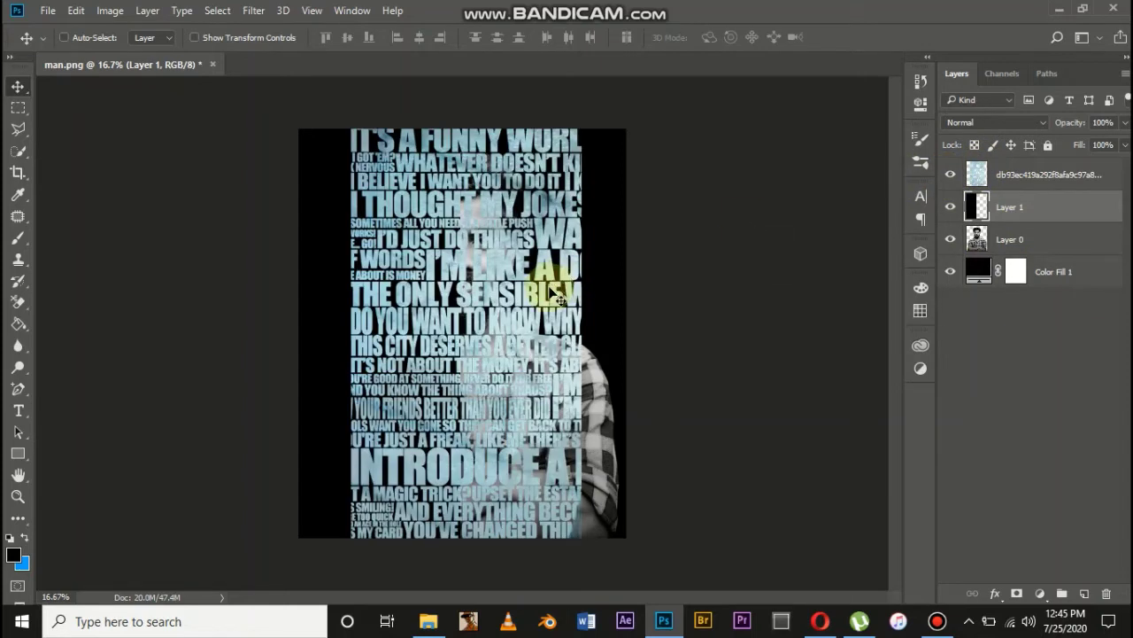
left_click_drag(542, 288, 483, 295)
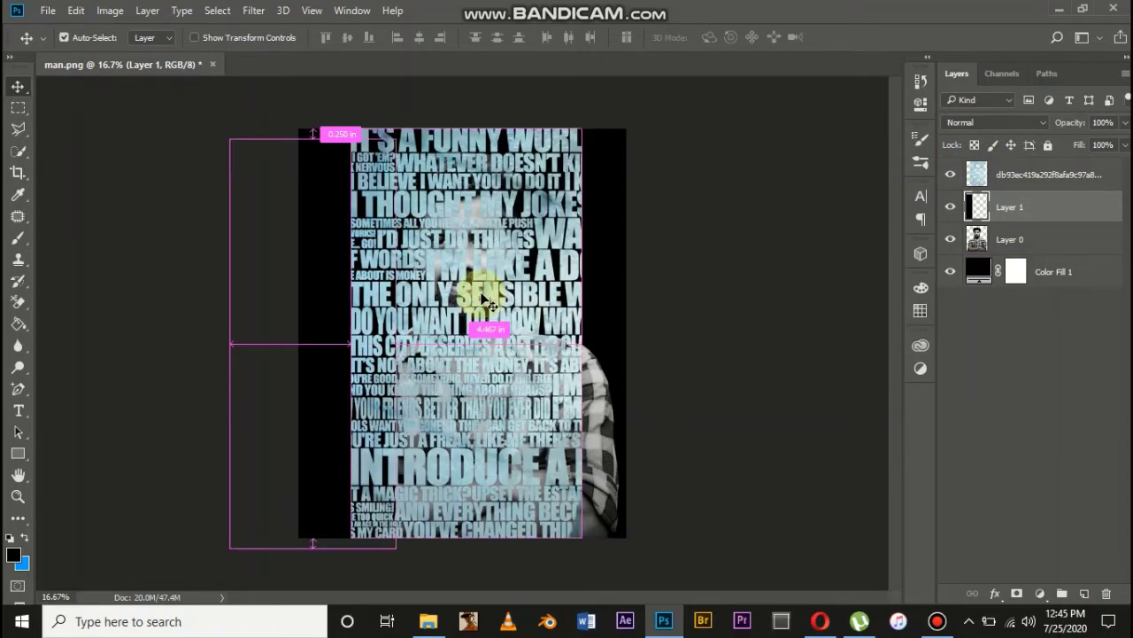
key("ctrl+z")
left_click(1018, 174)
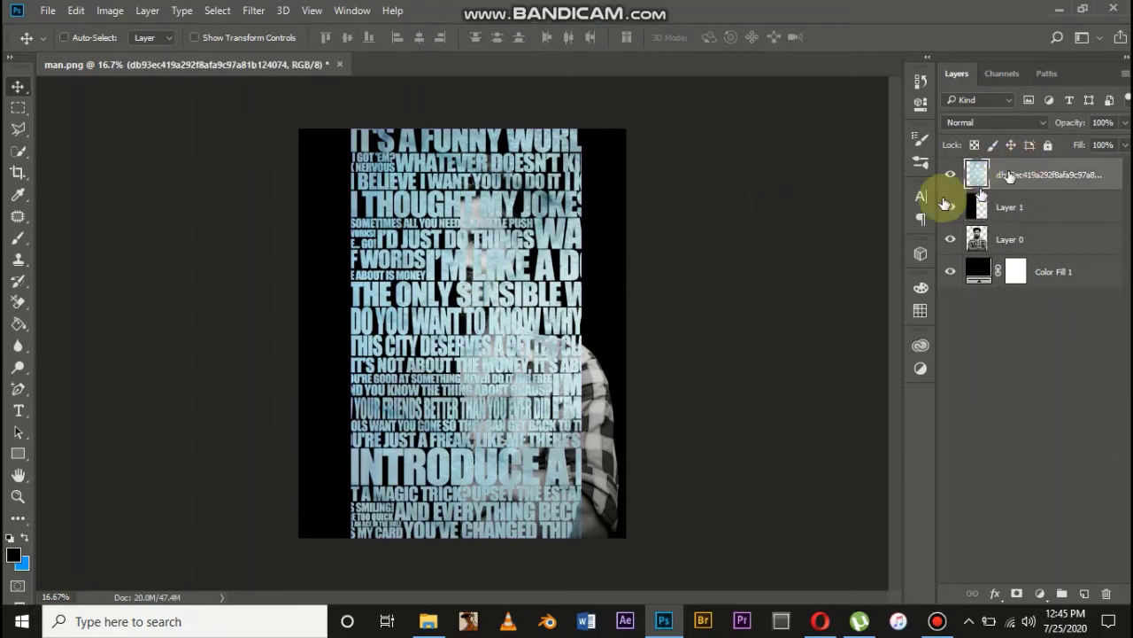
left_click_drag(481, 271, 354, 282)
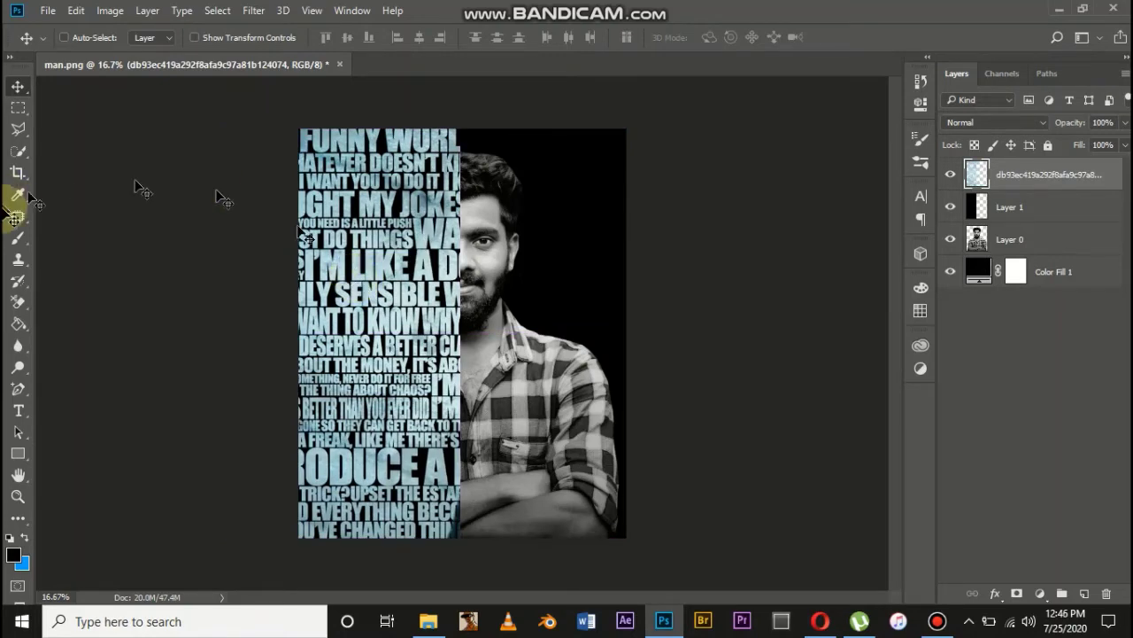
Step: Nudge the text layer slightly left to leave a thin gap beside the visible half of the face
left_click_drag(370, 203, 369, 206)
key("Left")
key("Left")
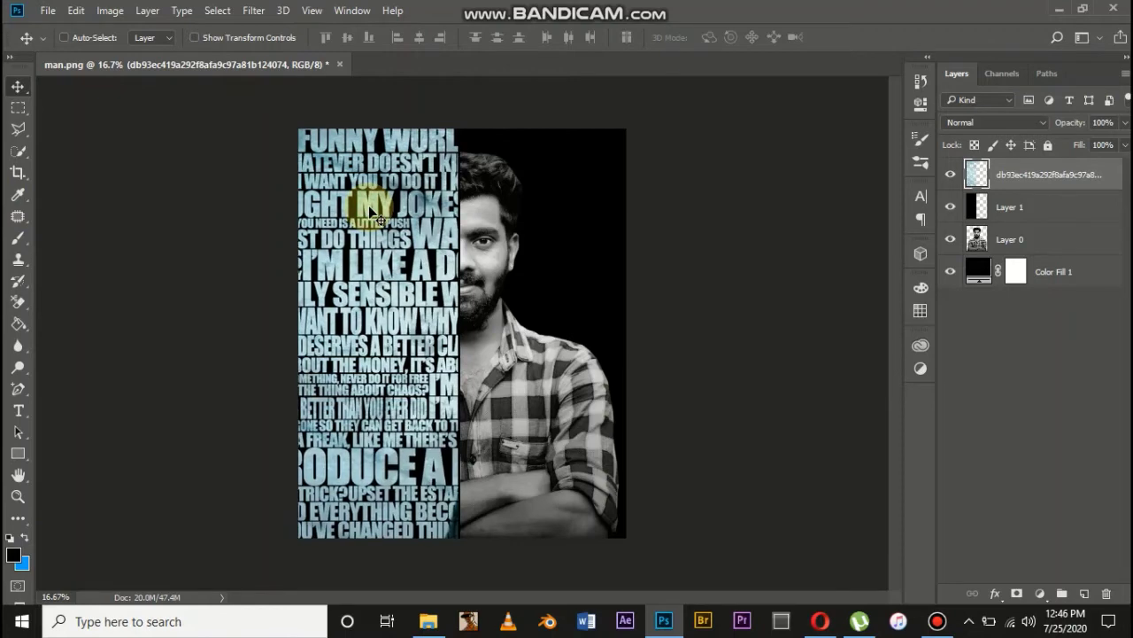
key("Left")
key("Left")
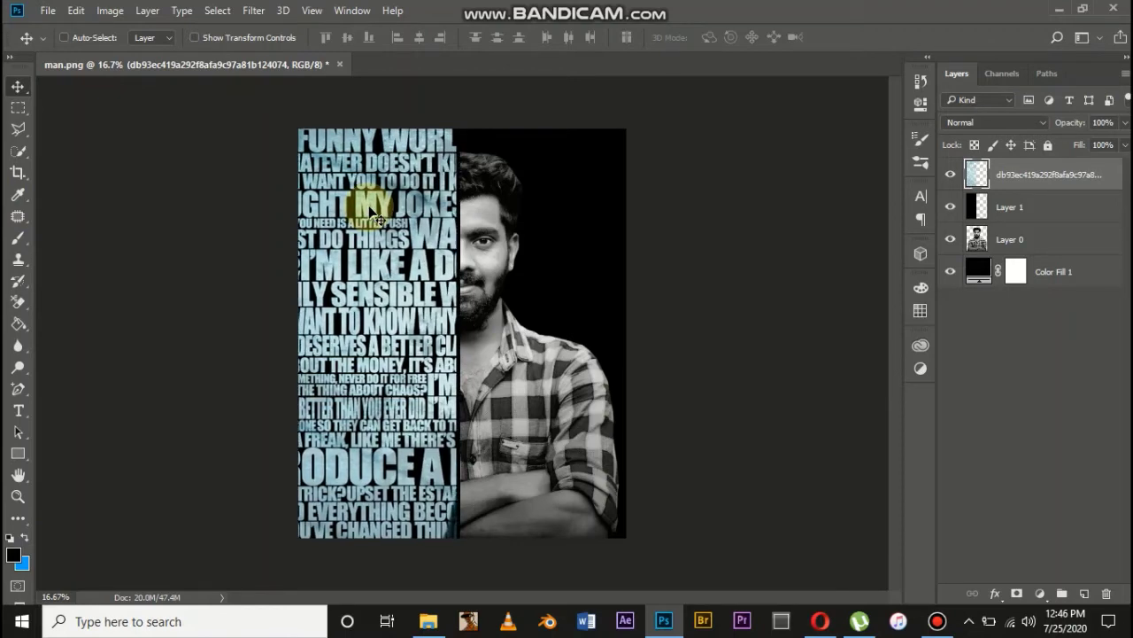
key("Right")
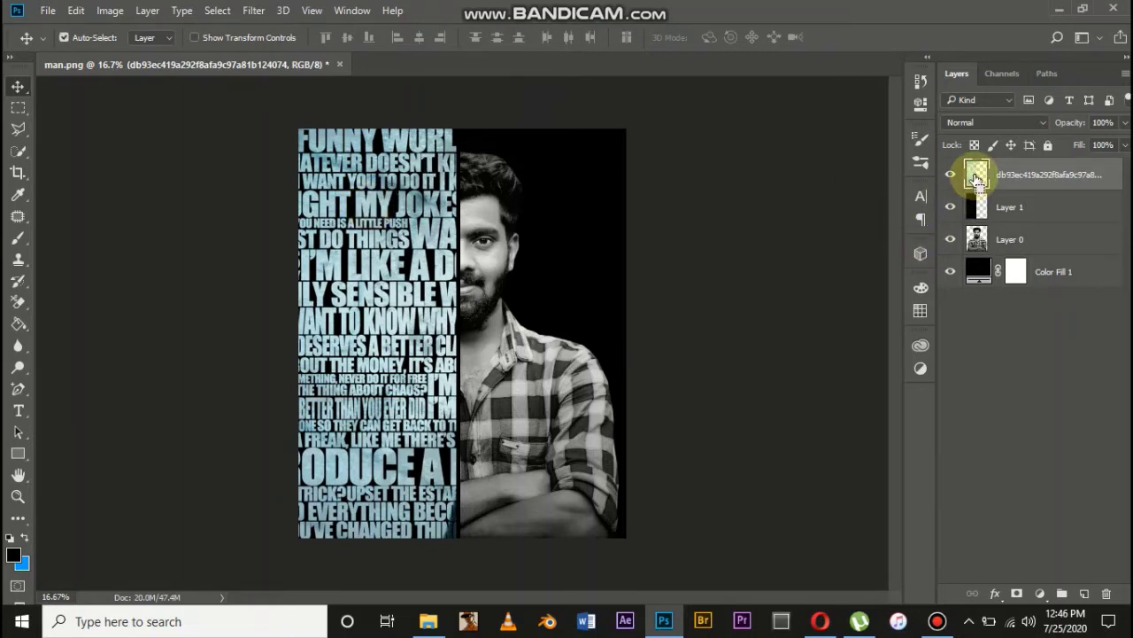
Step: Mask Layer 1 with the text layer's letter shapes cut out and hide the text layer, so the portrait shows through the letters
left_click(975, 176, "ctrl")
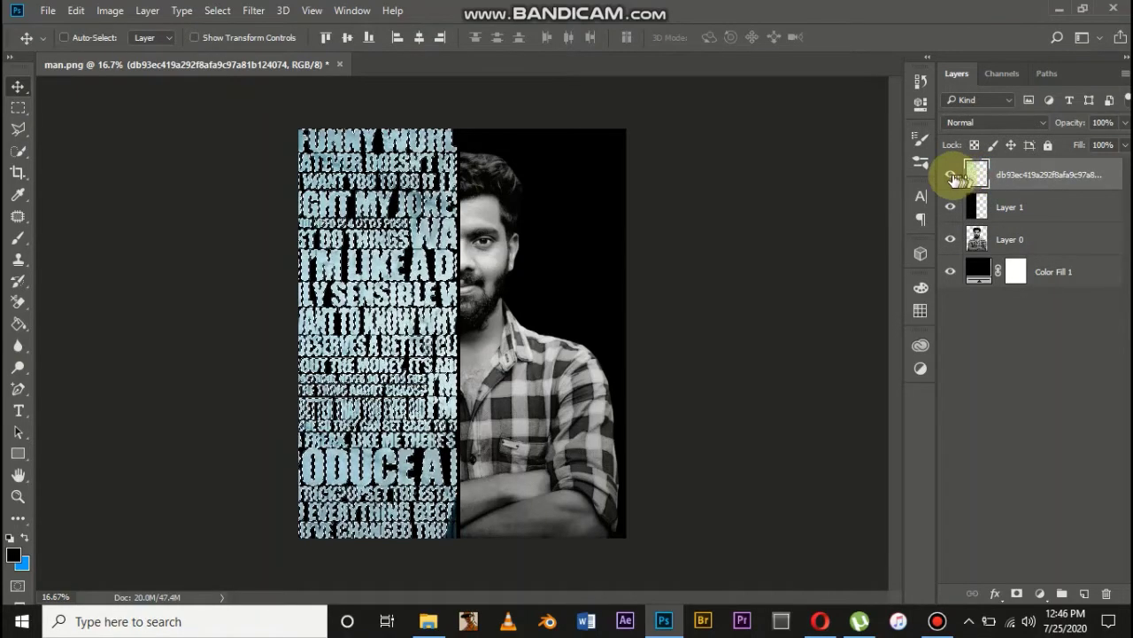
left_click(950, 174)
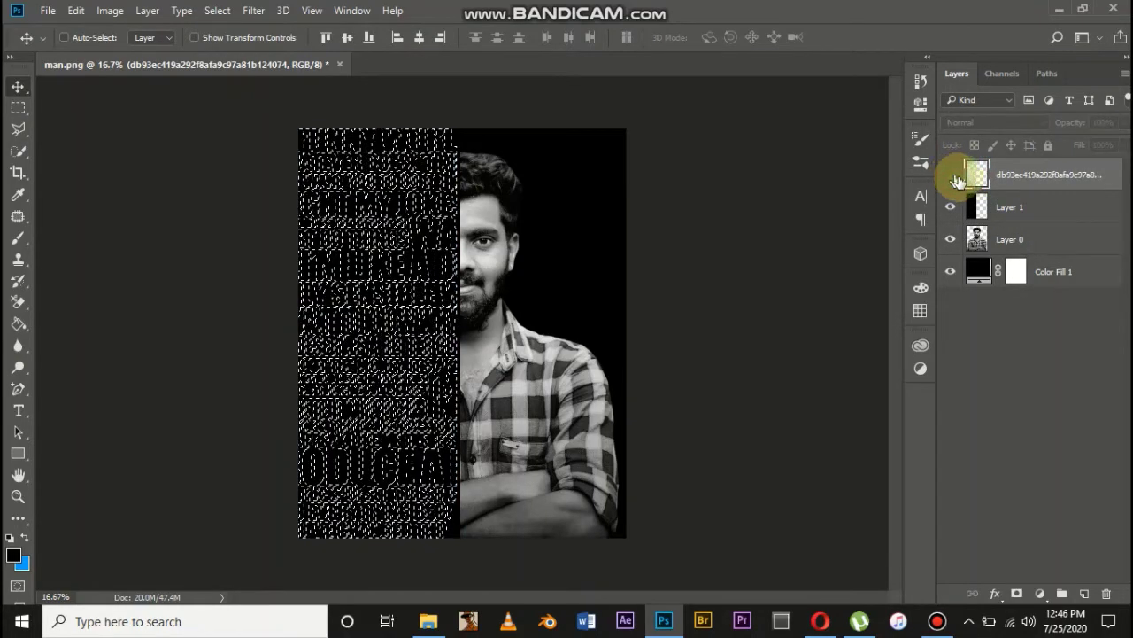
left_click(1026, 207)
left_click(953, 208)
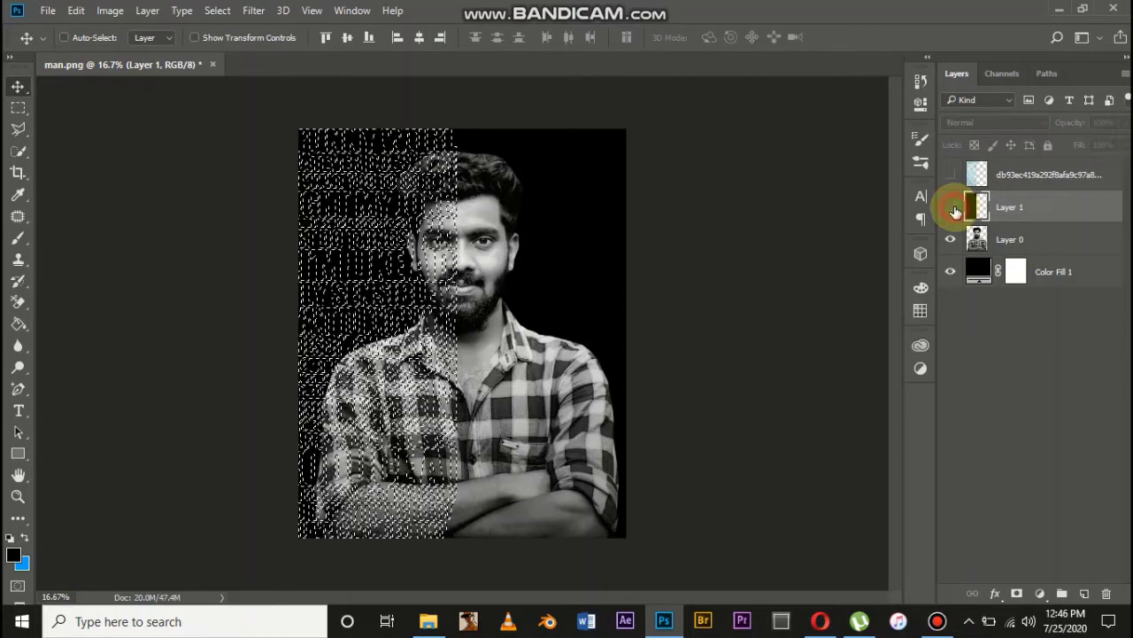
left_click(953, 208)
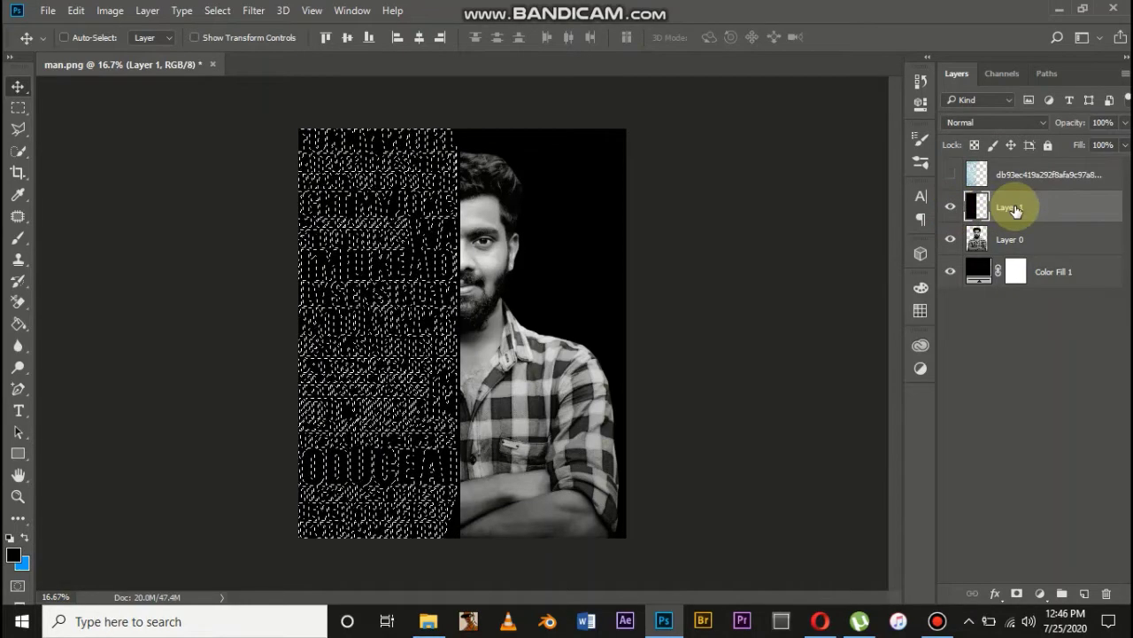
left_click(1018, 595)
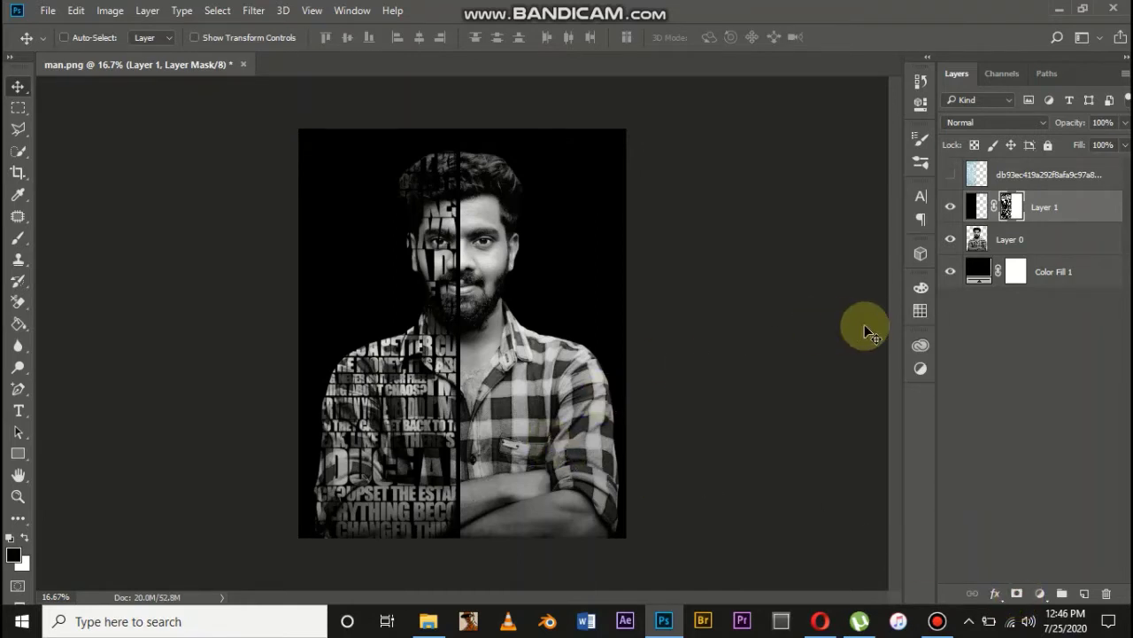
key("ctrl+plus")
scroll(511, 459, "down", 3)
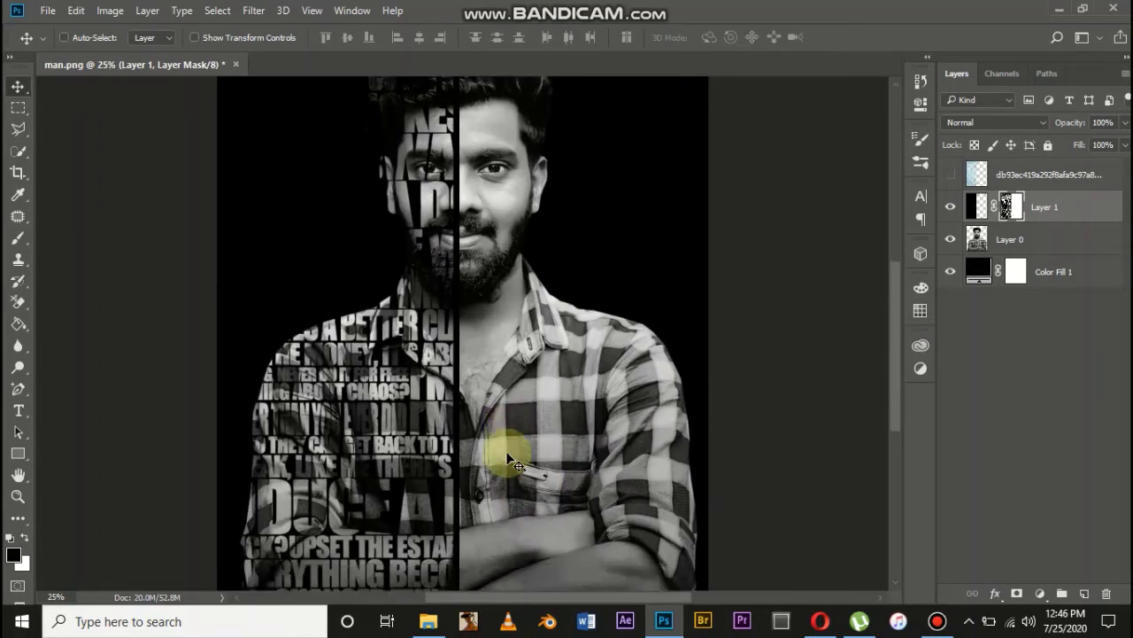
scroll(511, 459, "up", 3)
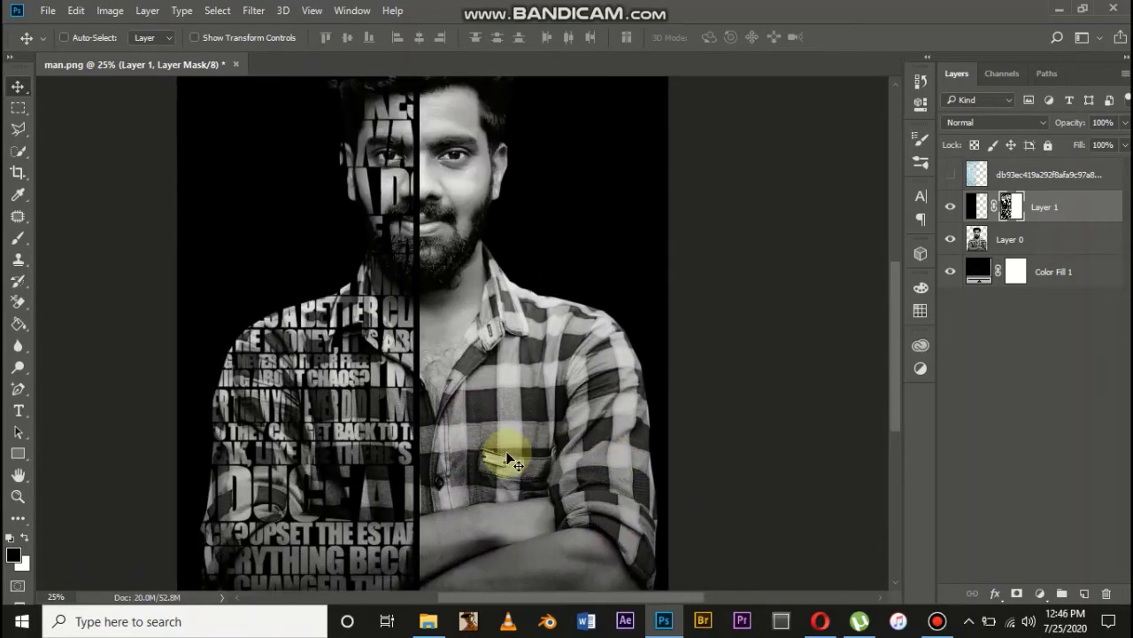
key("ctrl+minus")
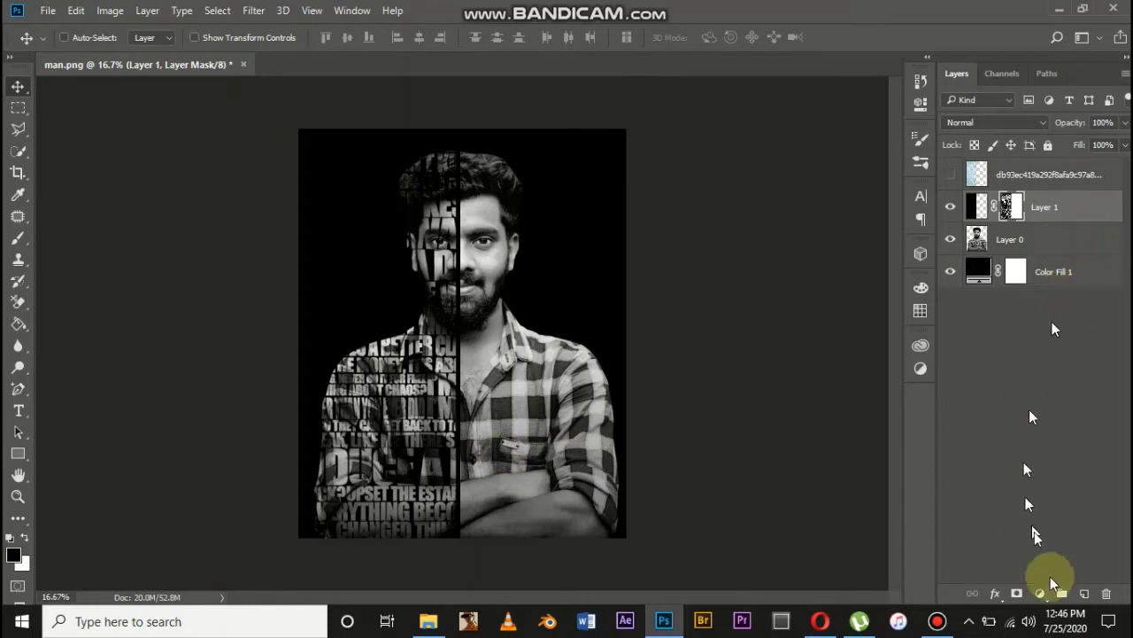
Step: Create a new layer above the masked black half and set the Brush tool's opacity to 80%
left_click(1082, 595)
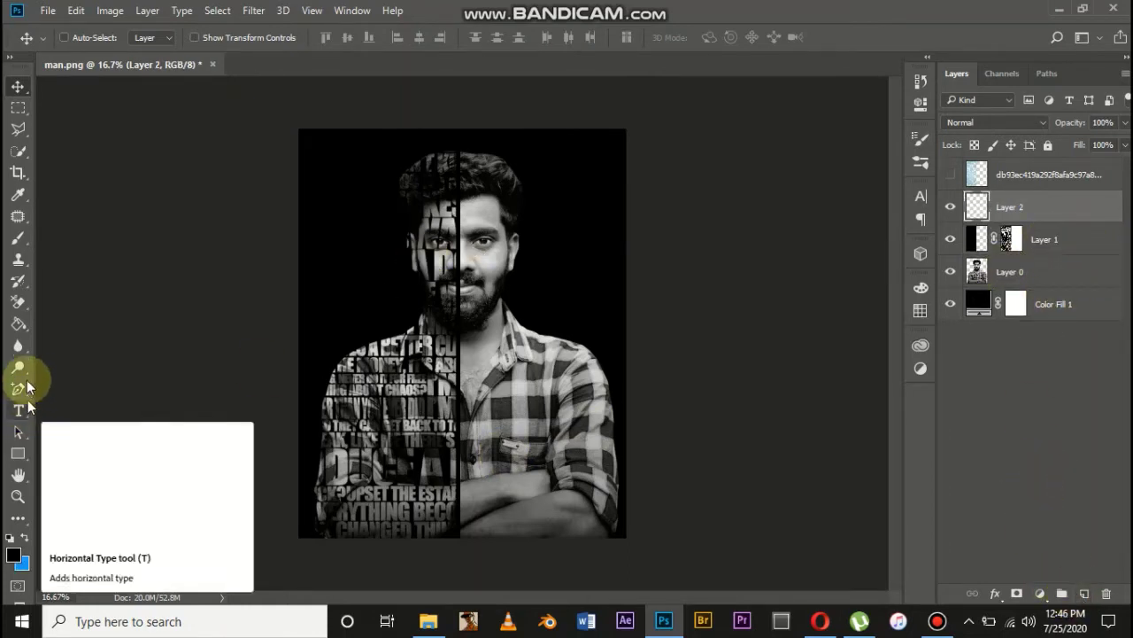
left_click(20, 245)
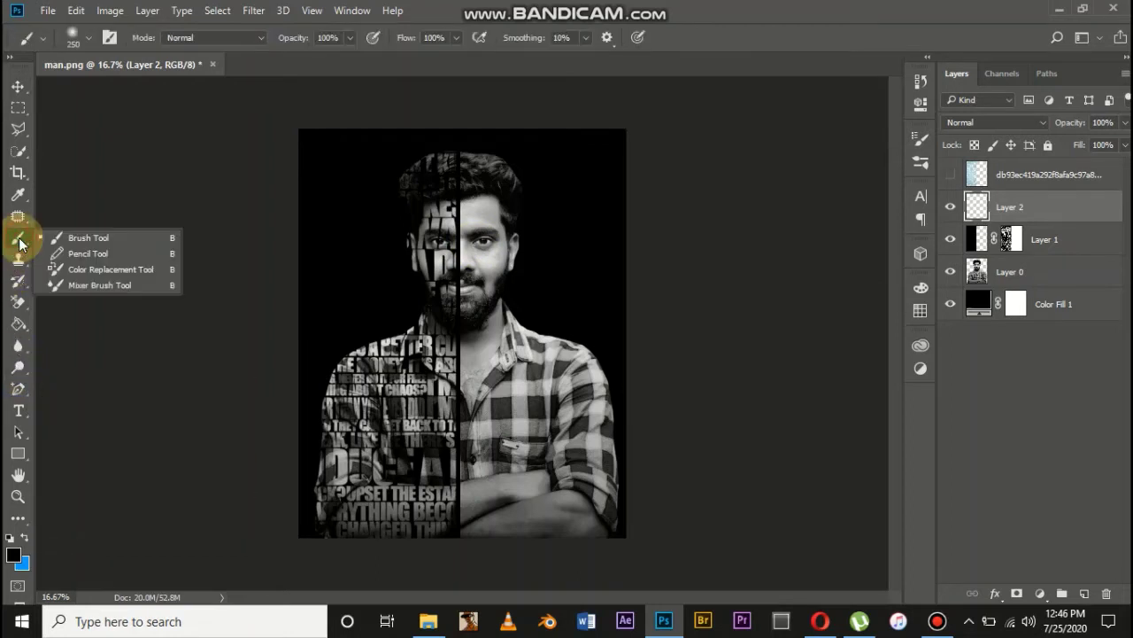
left_click(284, 41)
left_click_drag(281, 42, 290, 44)
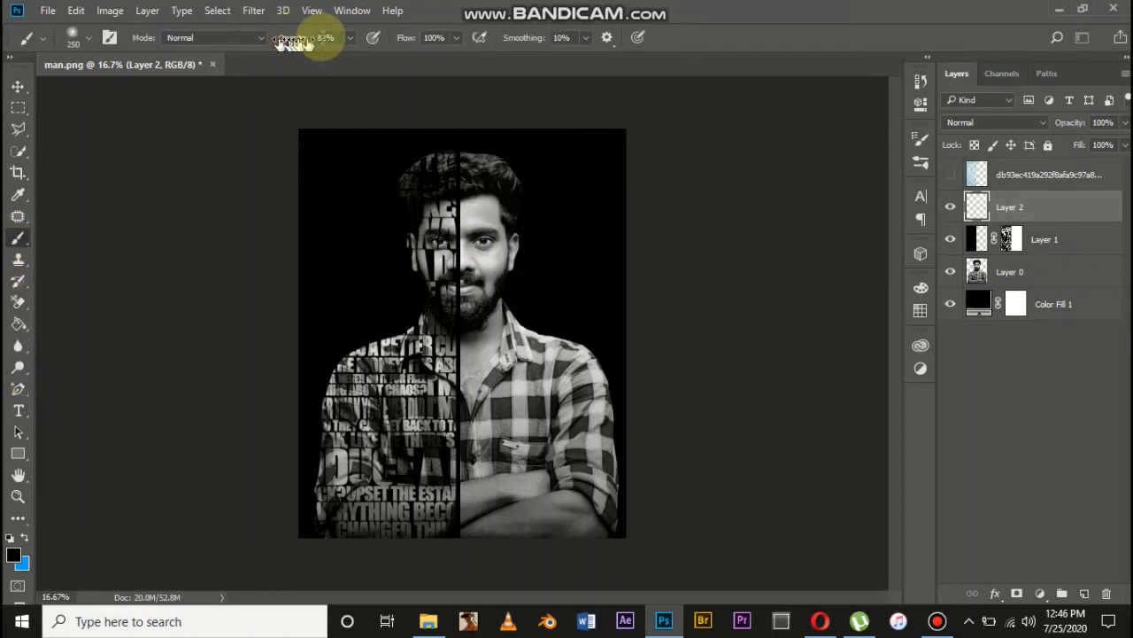
left_click(337, 38)
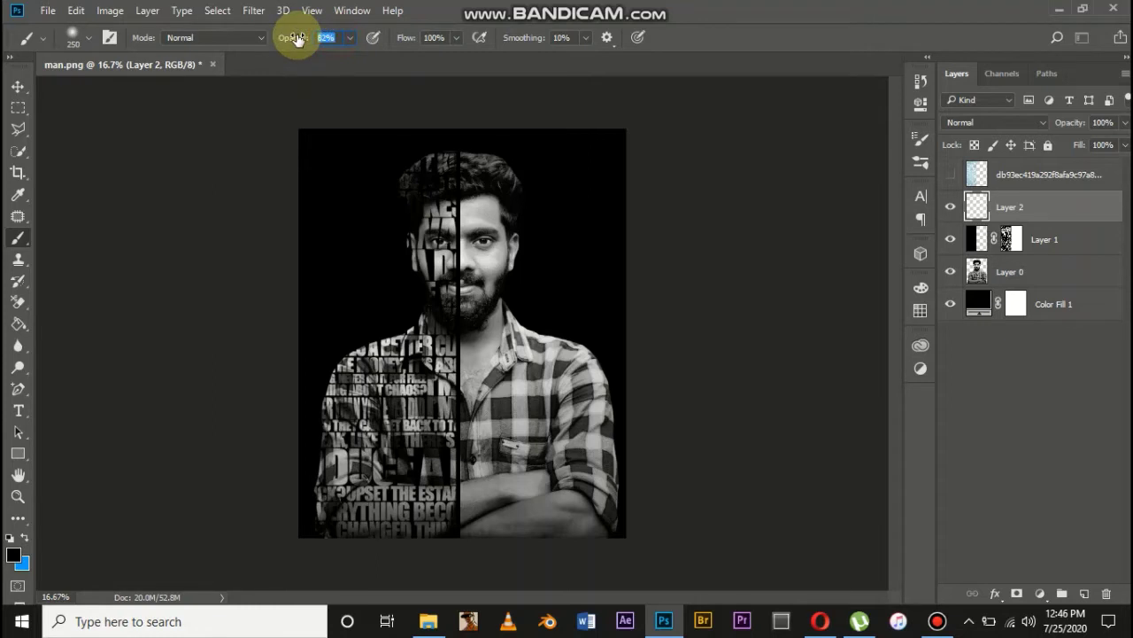
type("80")
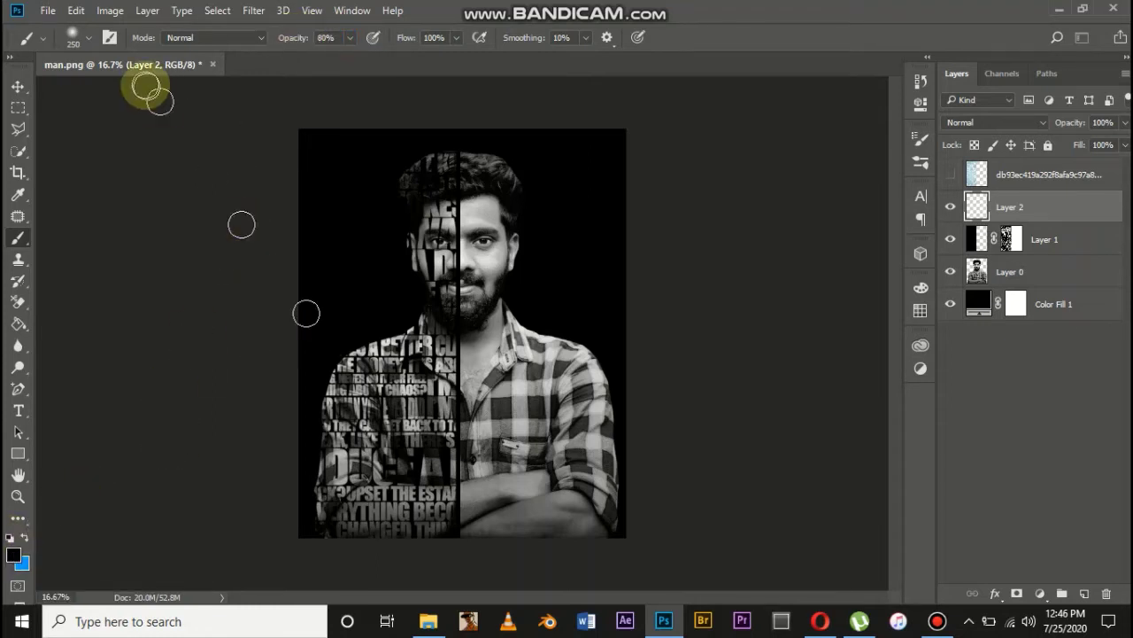
Step: Set the soft brush to 1000 px and paint black around the man's outer edges to fade them into the background
left_click(86, 38)
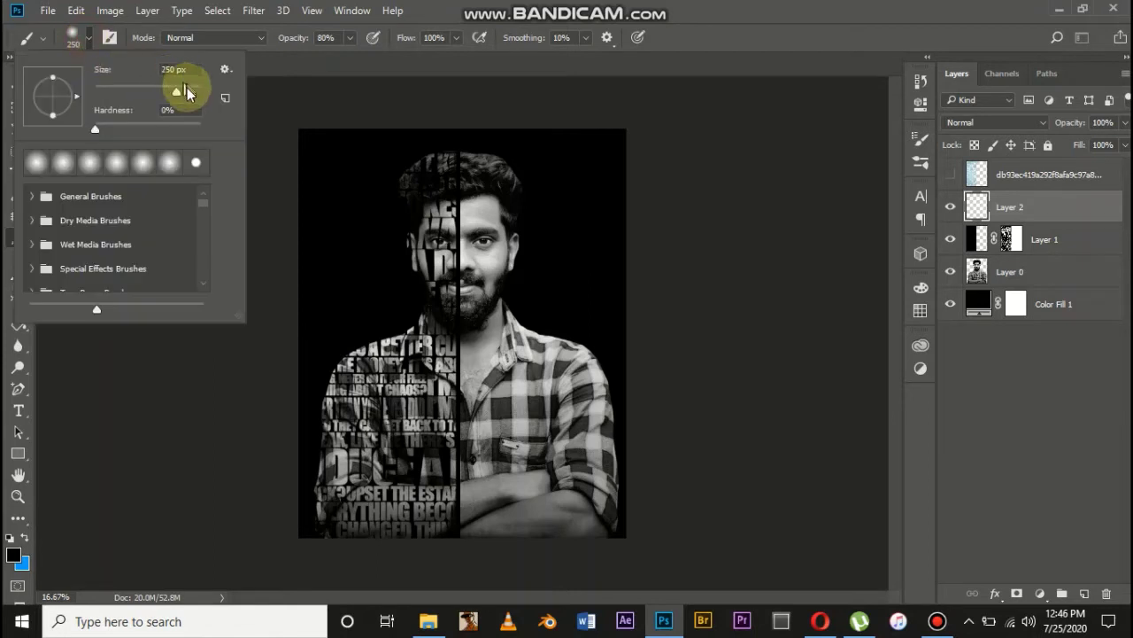
left_click_drag(188, 93, 189, 101)
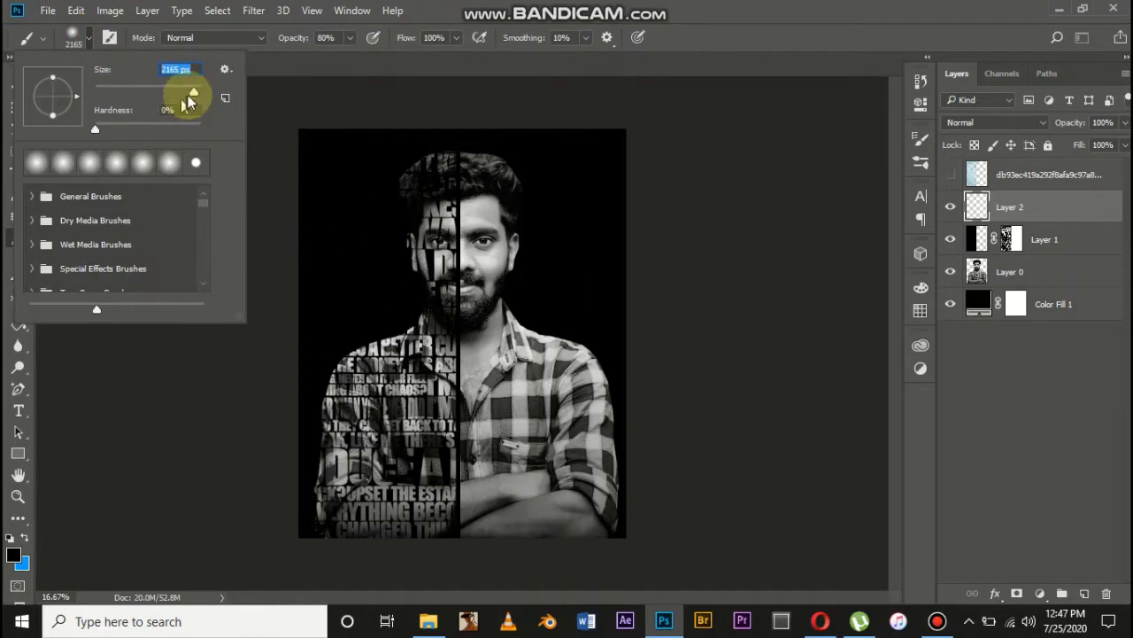
left_click_drag(191, 92, 191, 92)
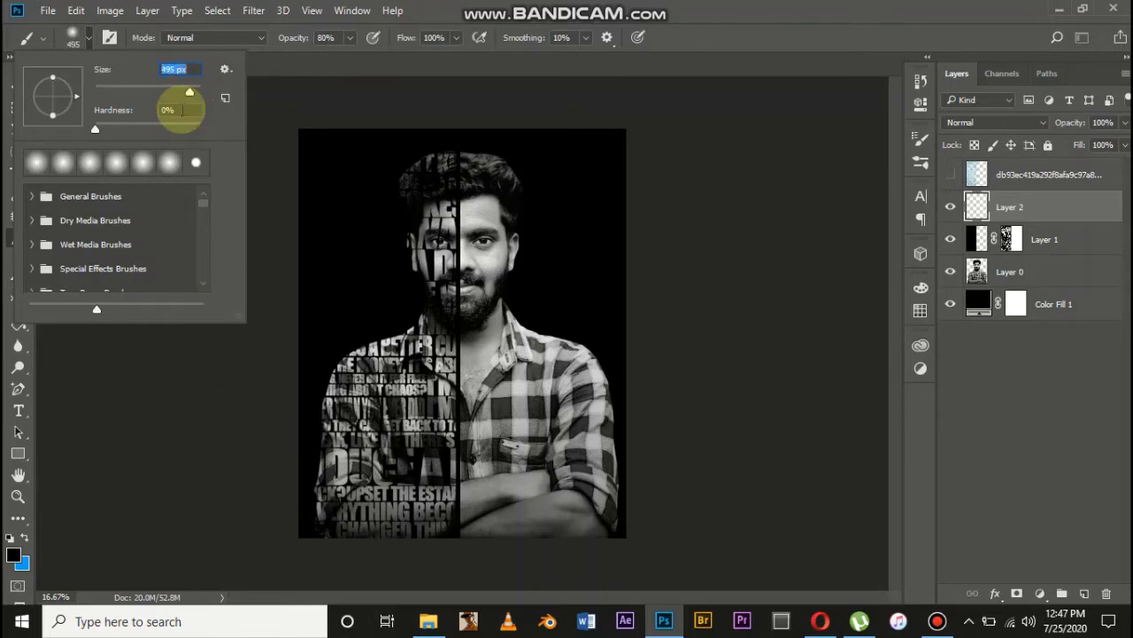
type("1000")
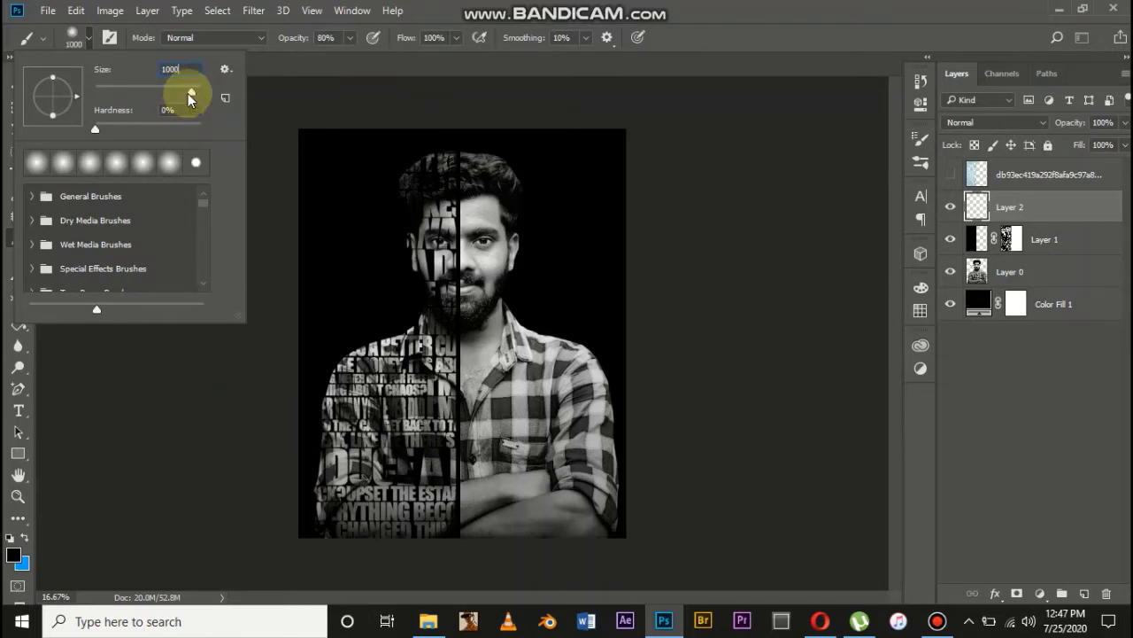
key("Return")
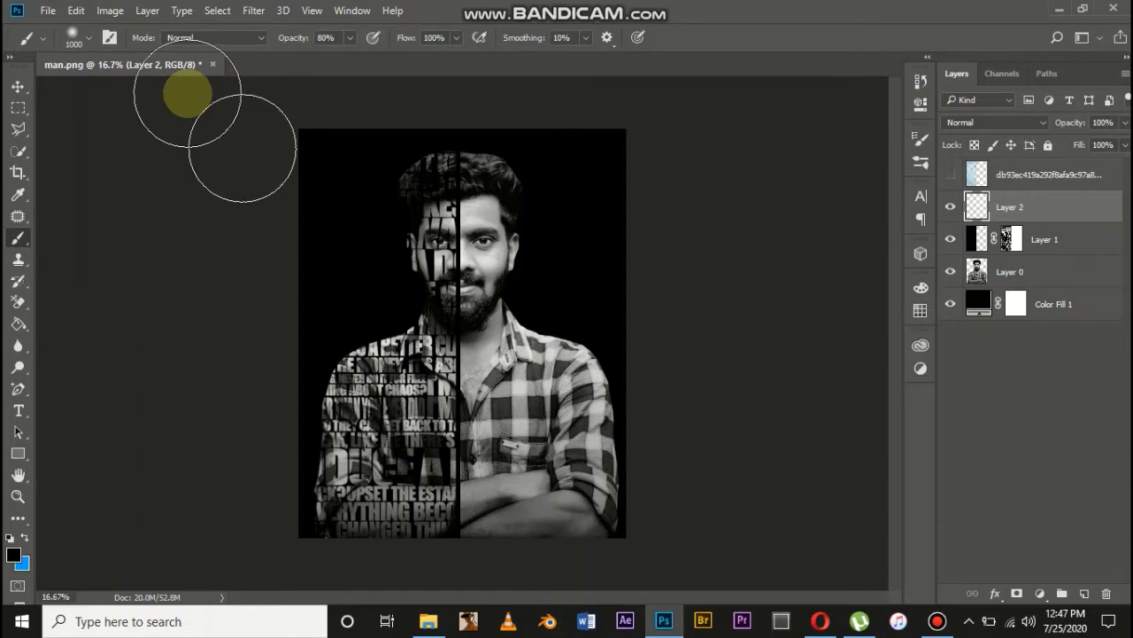
mouse_move(298, 395)
left_mouse_down()
mouse_move(290, 525)
mouse_move(292, 404)
mouse_move(375, 272)
mouse_move(299, 395)
mouse_move(293, 499)
mouse_move(307, 557)
mouse_move(312, 371)
mouse_move(354, 347)
mouse_move(378, 303)
mouse_move(369, 161)
mouse_move(404, 76)
mouse_move(401, 121)
mouse_move(276, 428)
mouse_move(287, 548)
mouse_move(543, 507)
mouse_move(616, 257)
mouse_move(553, 204)
mouse_move(573, 177)
mouse_move(495, 123)
mouse_move(441, 104)
mouse_move(494, 102)
mouse_move(564, 138)
mouse_move(599, 239)
mouse_move(578, 219)
mouse_move(560, 295)
mouse_move(636, 347)
mouse_move(667, 556)
mouse_move(672, 507)
mouse_move(640, 344)
mouse_move(559, 277)
mouse_move(552, 215)
mouse_move(710, 505)
mouse_move(663, 446)
mouse_move(679, 513)
mouse_move(664, 552)
mouse_move(666, 519)
mouse_move(652, 537)
mouse_move(673, 463)
mouse_move(661, 384)
mouse_move(611, 329)
mouse_move(187, 402)
mouse_move(540, 203)
mouse_move(632, 248)
mouse_move(426, 152)
mouse_move(352, 49)
left_mouse_up()
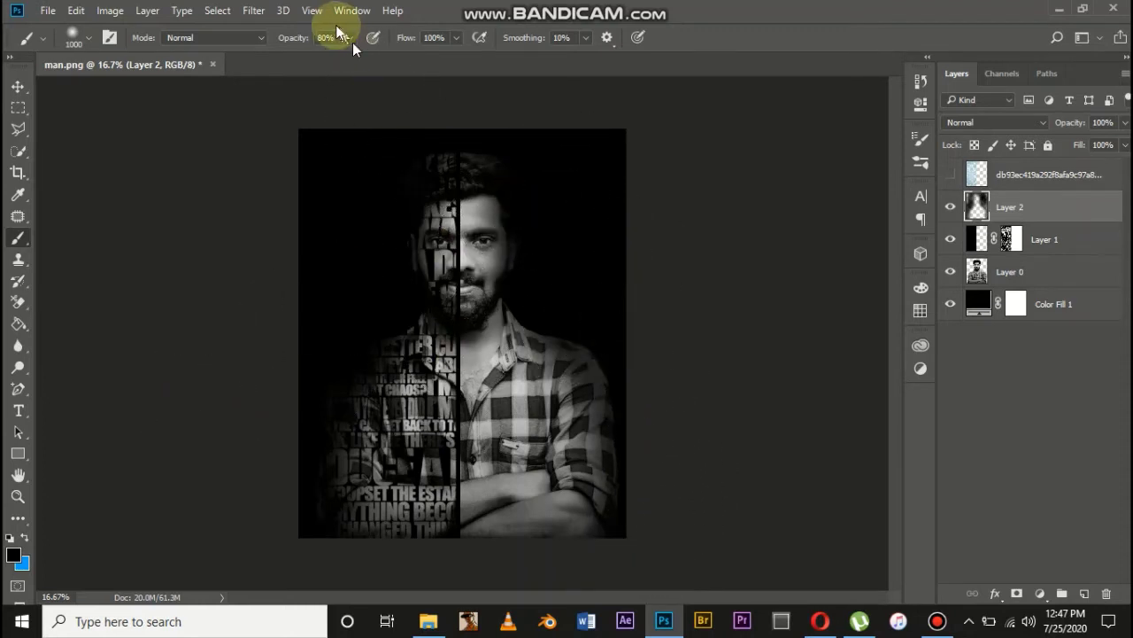
Step: Set the brush opacity to 10% and paint black lightly over the face and shirt to darken them
left_click(328, 37)
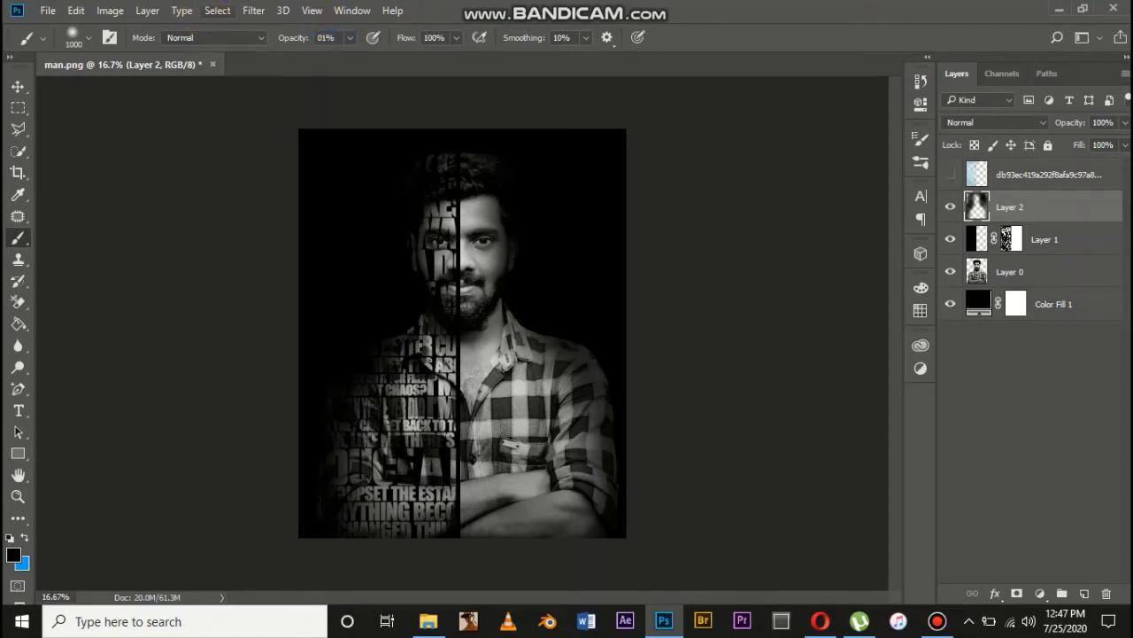
left_click(343, 36)
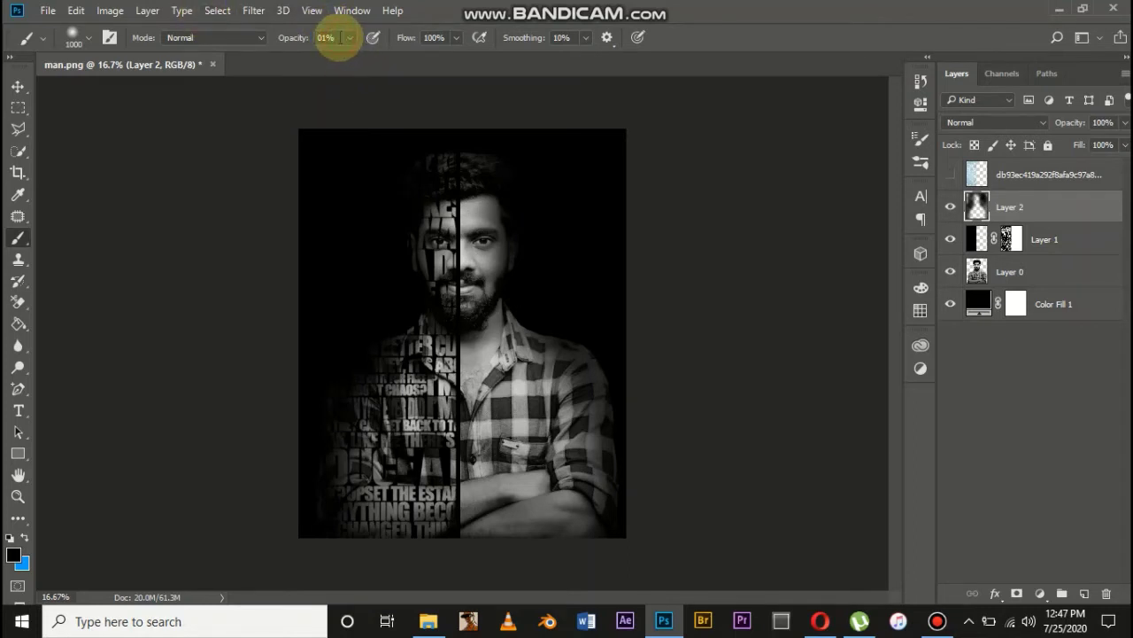
type("10")
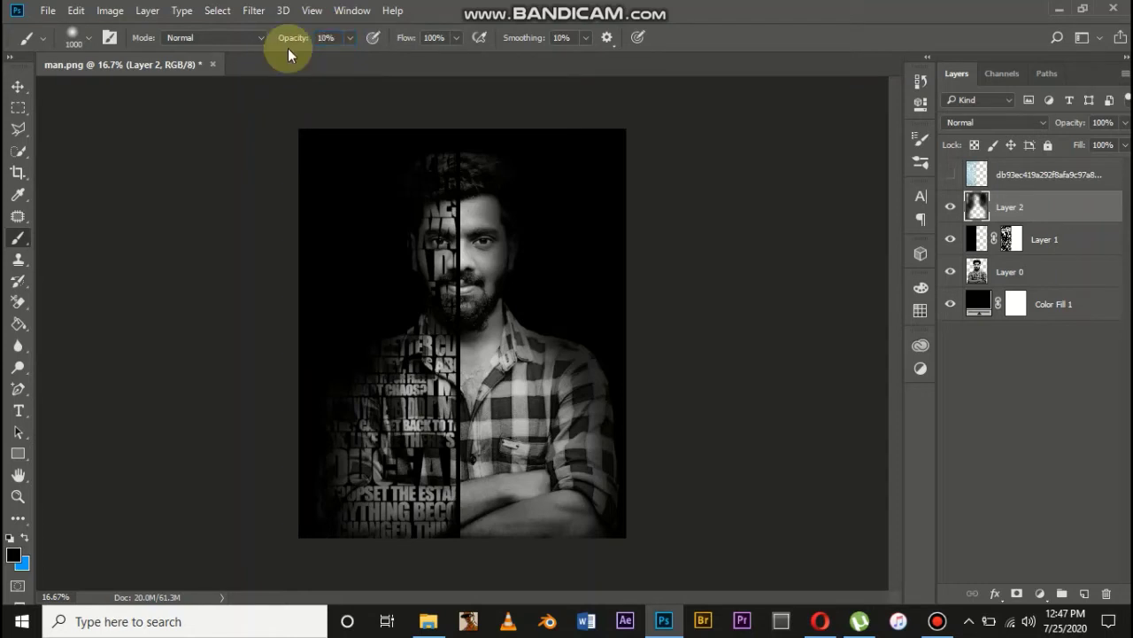
mouse_move(458, 255)
left_mouse_down()
mouse_move(478, 416)
mouse_move(453, 235)
mouse_move(492, 454)
mouse_move(493, 409)
mouse_move(541, 469)
mouse_move(507, 462)
mouse_move(418, 491)
mouse_move(448, 518)
mouse_move(434, 352)
mouse_move(452, 376)
mouse_move(452, 252)
mouse_move(483, 421)
mouse_move(510, 268)
mouse_move(488, 257)
mouse_move(468, 208)
mouse_move(471, 411)
mouse_move(472, 326)
mouse_move(464, 372)
mouse_move(520, 503)
mouse_move(536, 415)
mouse_move(549, 559)
mouse_move(485, 505)
mouse_move(417, 514)
mouse_move(510, 549)
mouse_move(402, 293)
mouse_move(433, 317)
mouse_move(444, 234)
mouse_move(470, 440)
mouse_move(483, 353)
mouse_move(486, 383)
mouse_move(526, 443)
left_mouse_up()
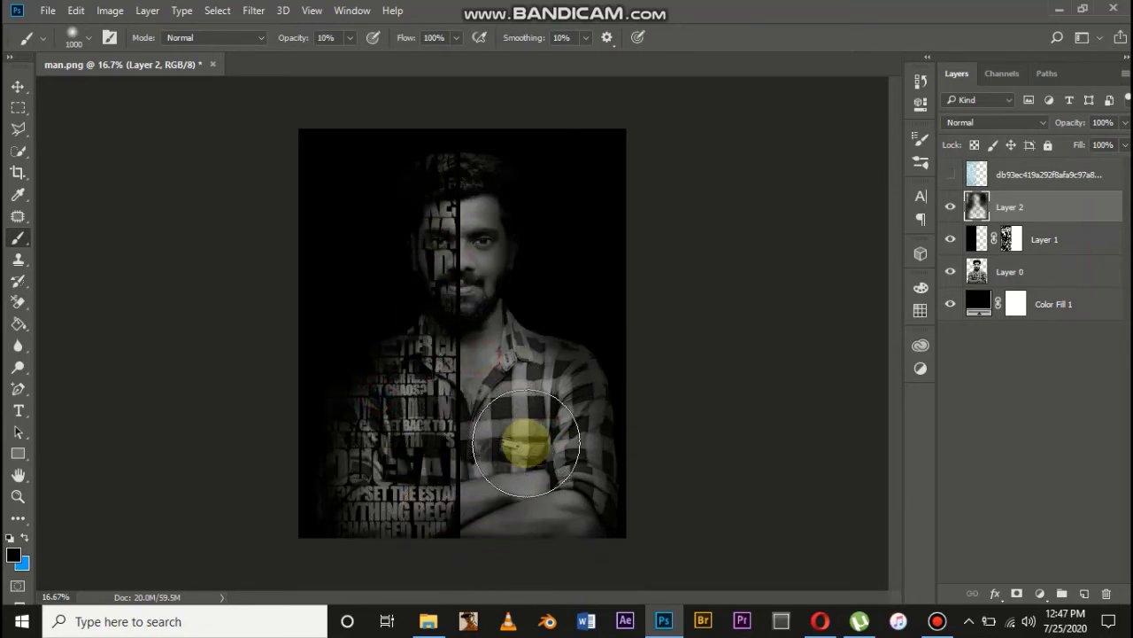
Step: Place the butterflies_2_png_stock image from the file folder over the man's face, above Layer 2
left_click(18, 86)
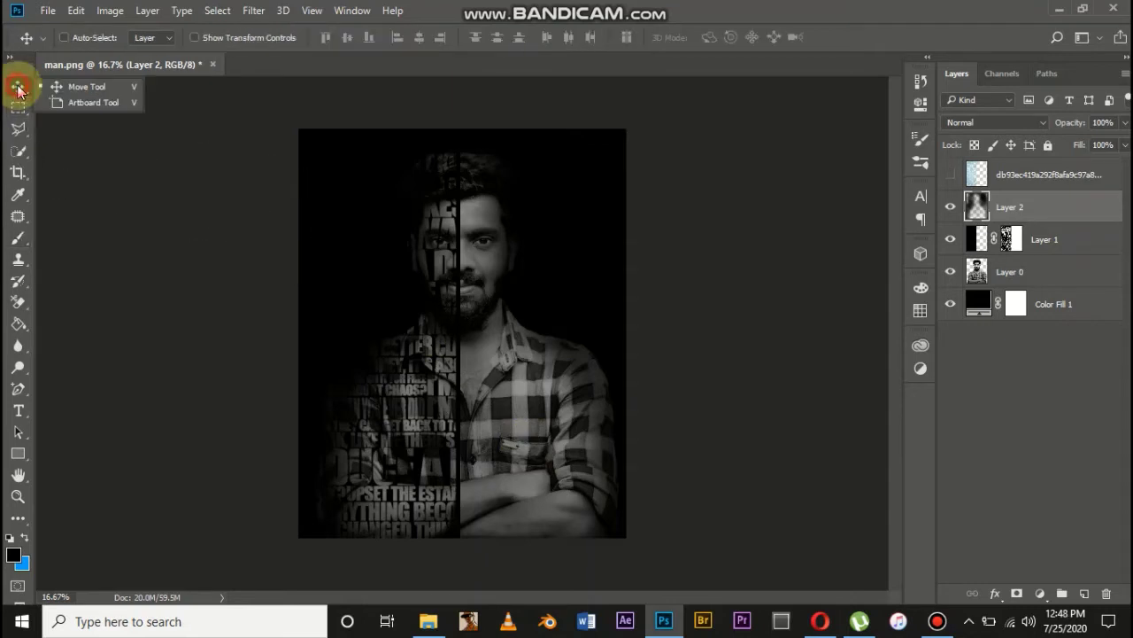
key("ctrl+plus")
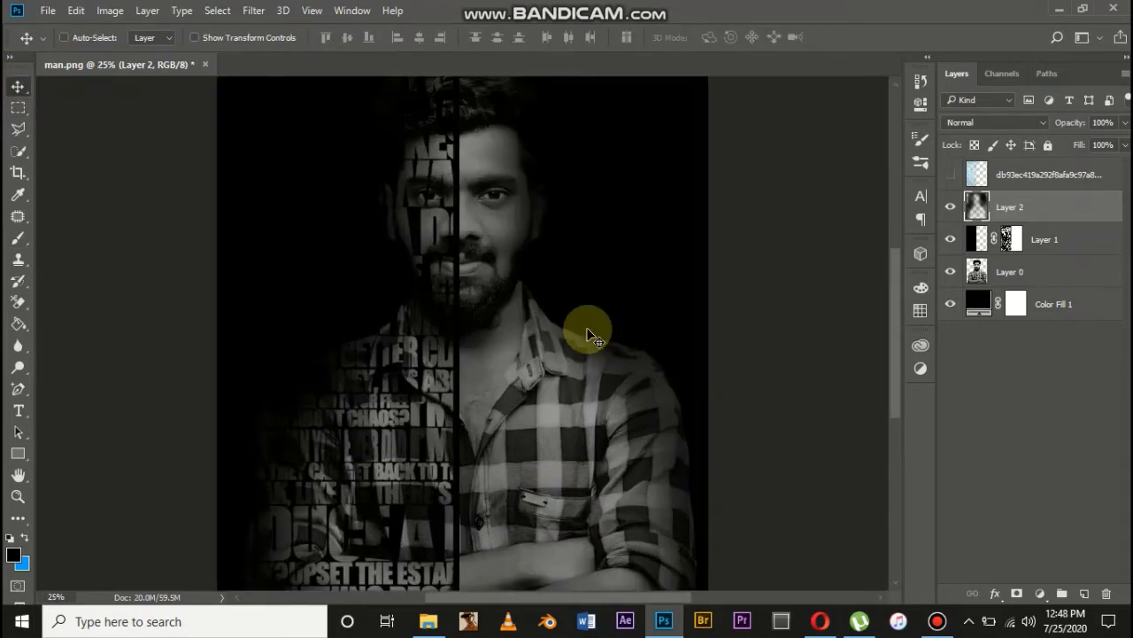
scroll(395, 406, "right", 5)
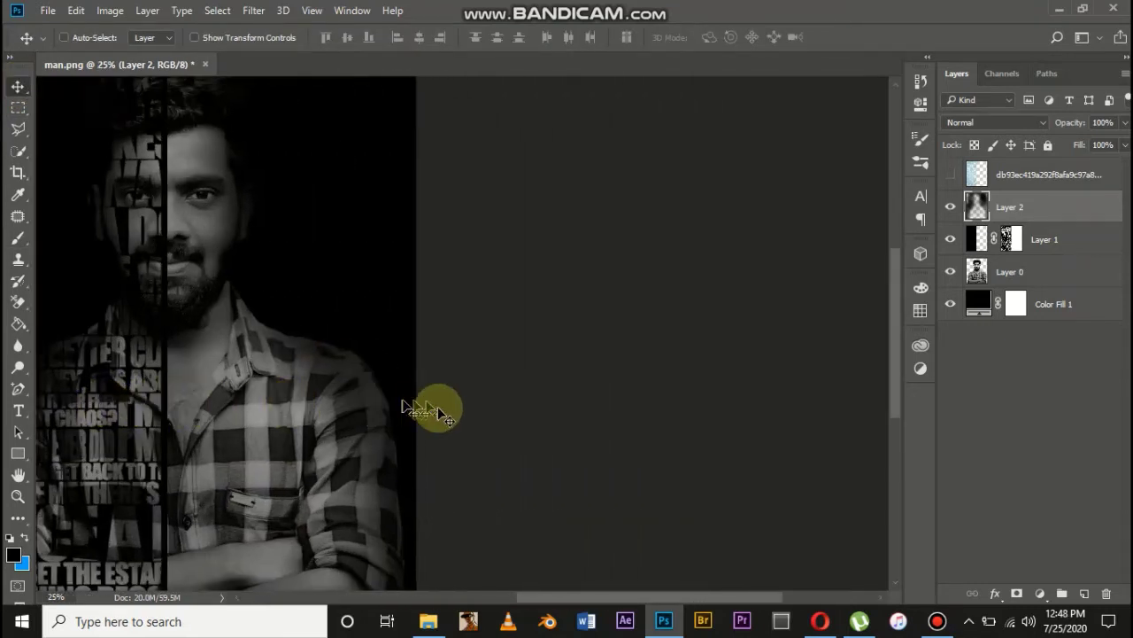
scroll(435, 405, "left", 3)
scroll(435, 404, "up", 1)
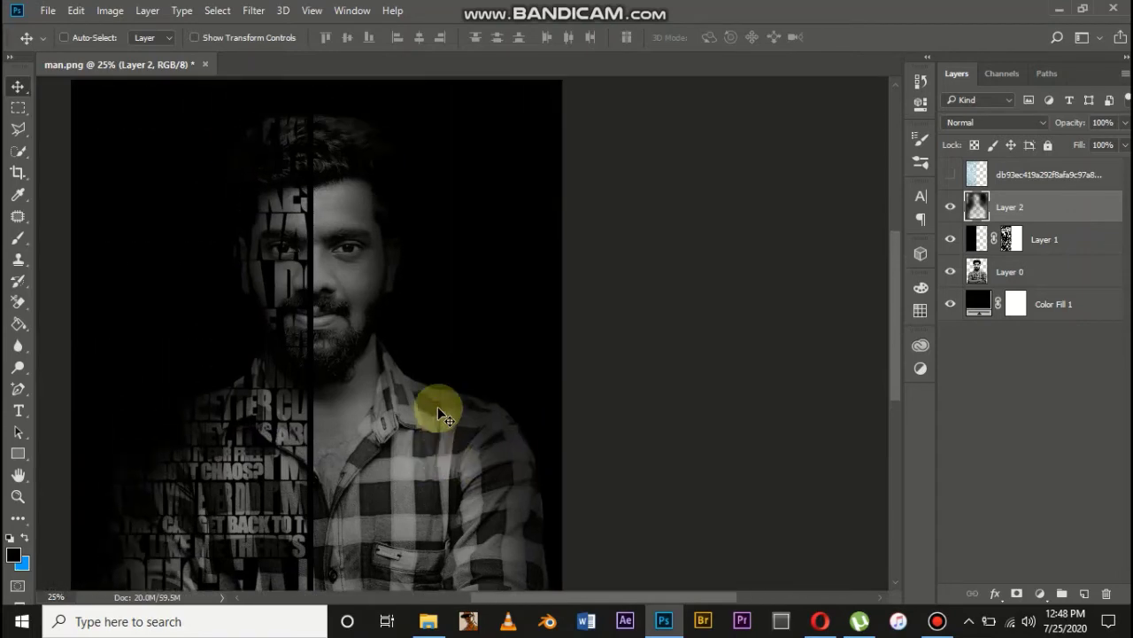
left_click(425, 620)
left_click_drag(217, 205, 319, 294)
left_click(570, 36)
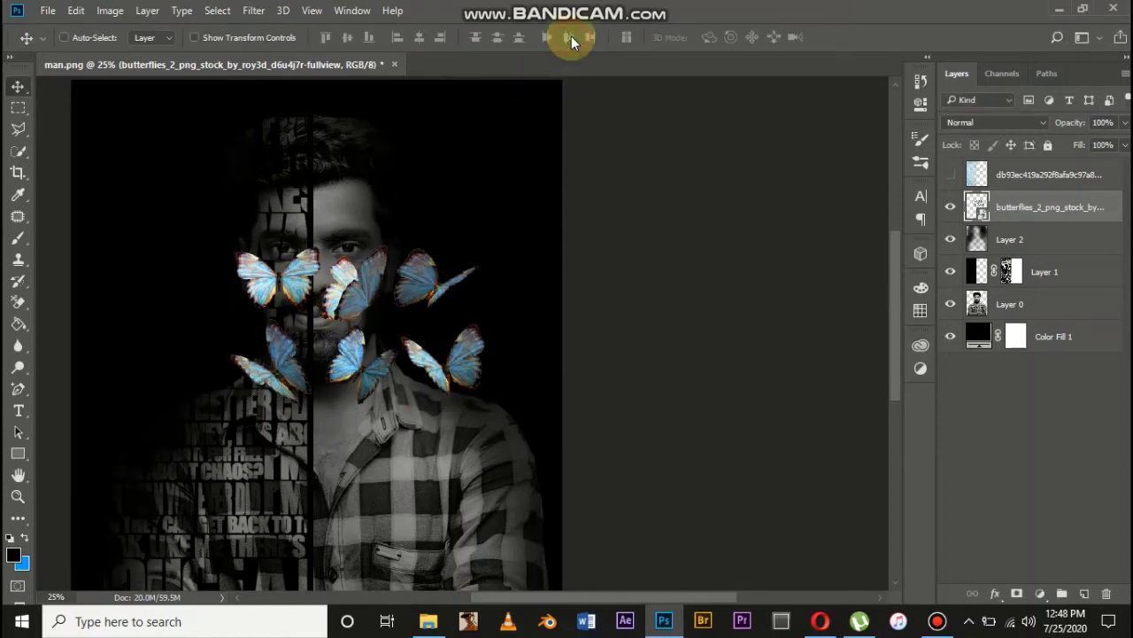
Step: Lasso the upper middle butterfly, copy it to its own layer, and hide the full butterflies layer
right_click(18, 129)
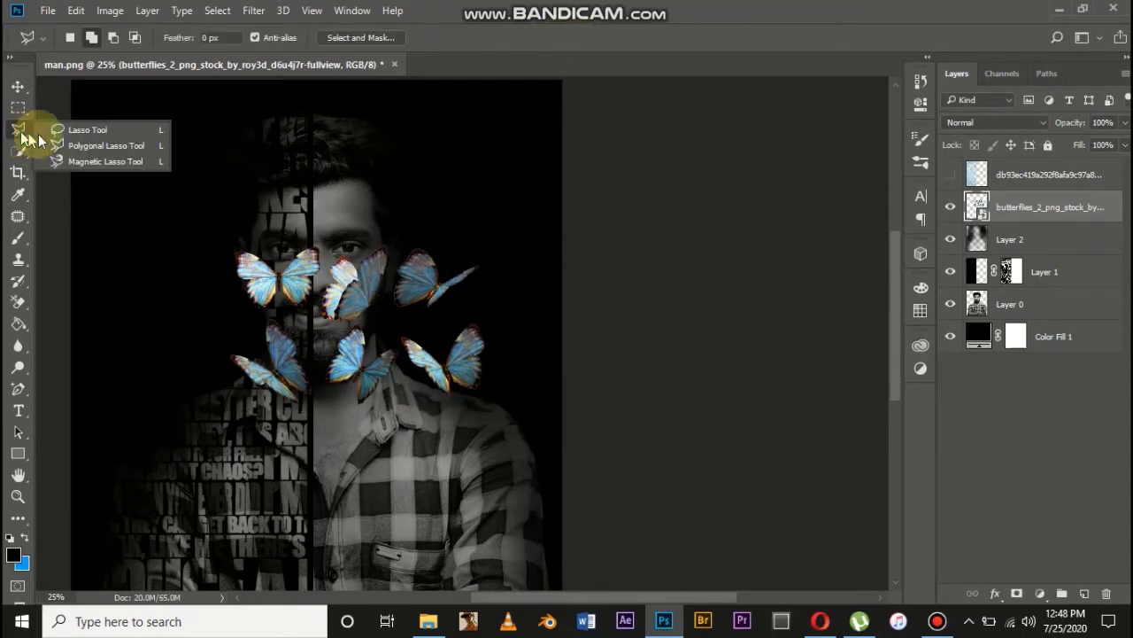
left_click(66, 131)
left_click_drag(348, 233, 343, 250)
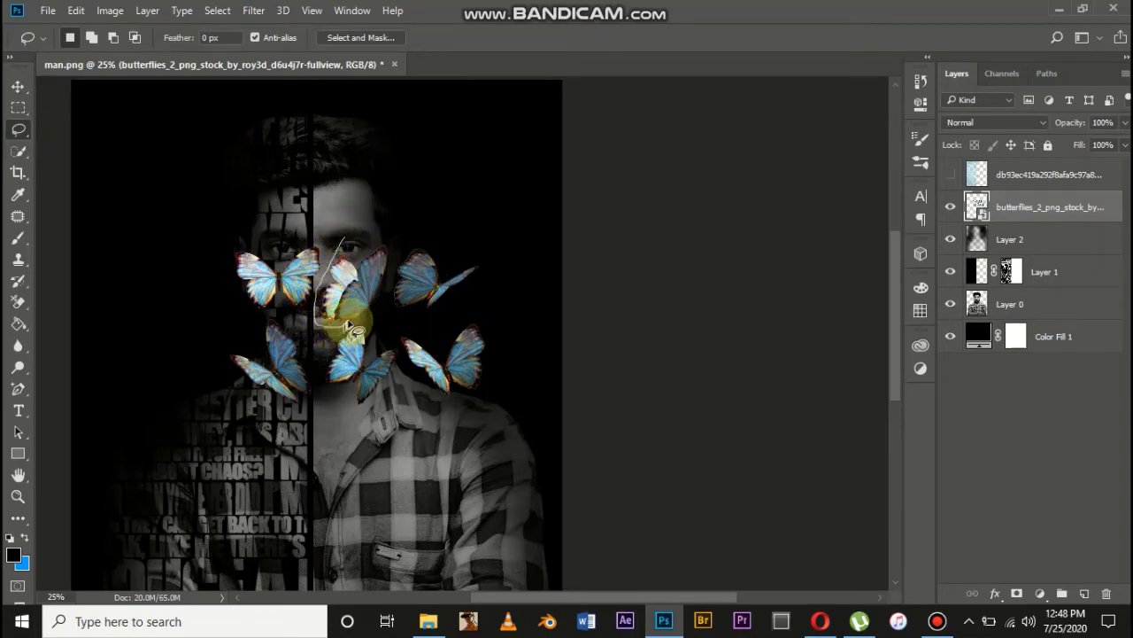
mouse_move(363, 331)
left_mouse_down()
mouse_move(391, 274)
mouse_move(395, 235)
mouse_move(379, 239)
left_mouse_up()
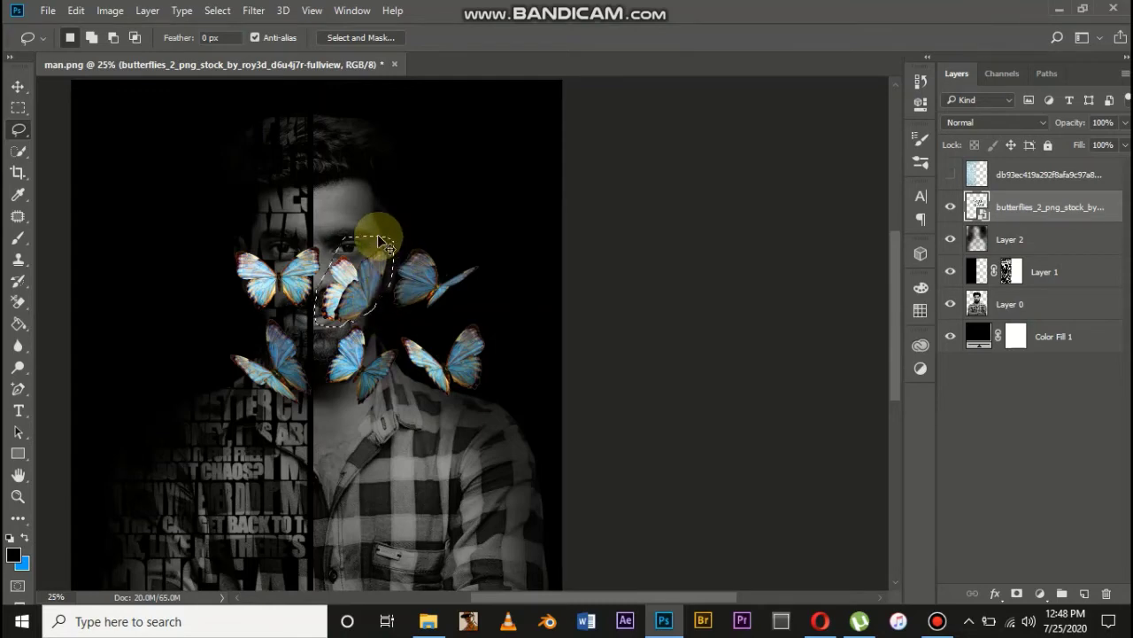
key("ctrl+j")
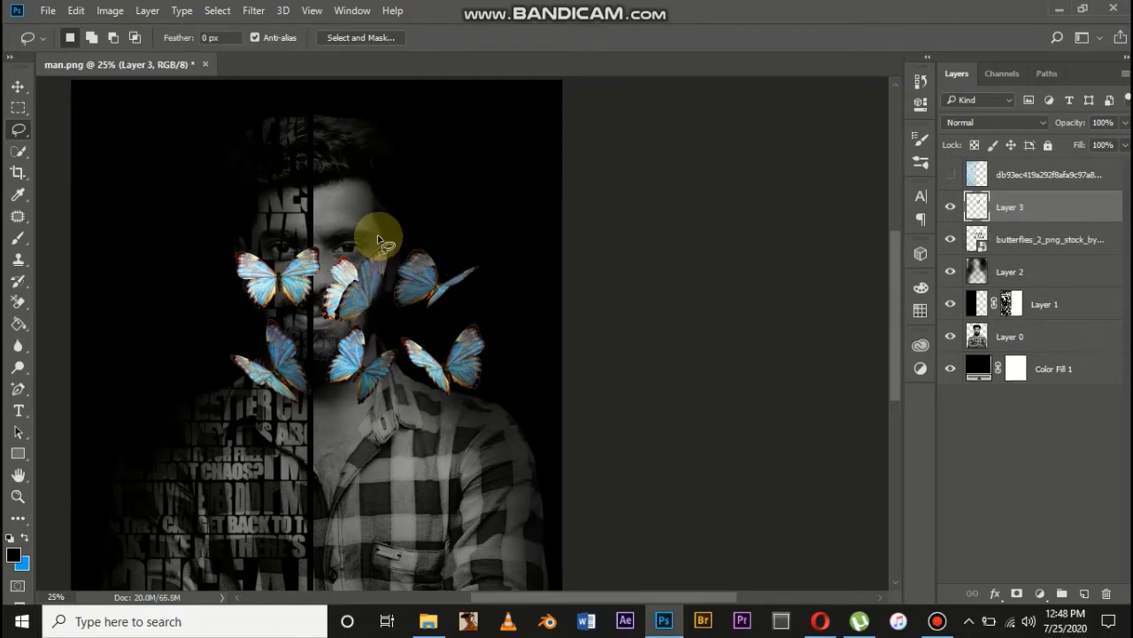
left_click(950, 241)
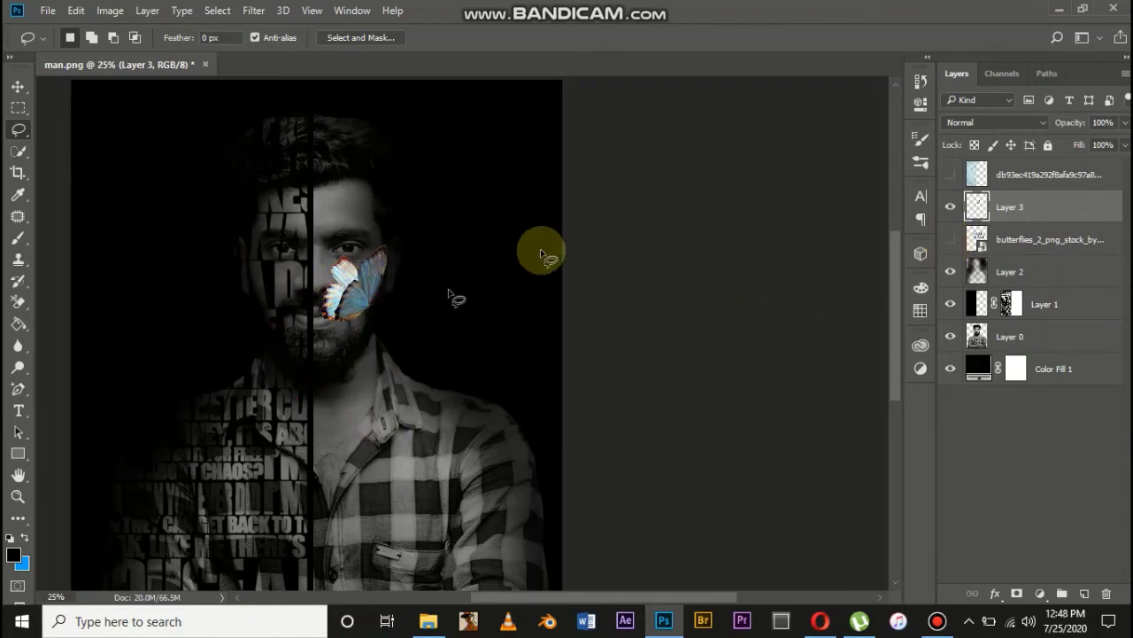
left_click_drag(978, 244, 949, 237)
Step: Flip the butterfly on Layer 3 horizontally and move it off the face to above the man's plaid-shirt shoulder
key("ctrl+t")
right_click(352, 295)
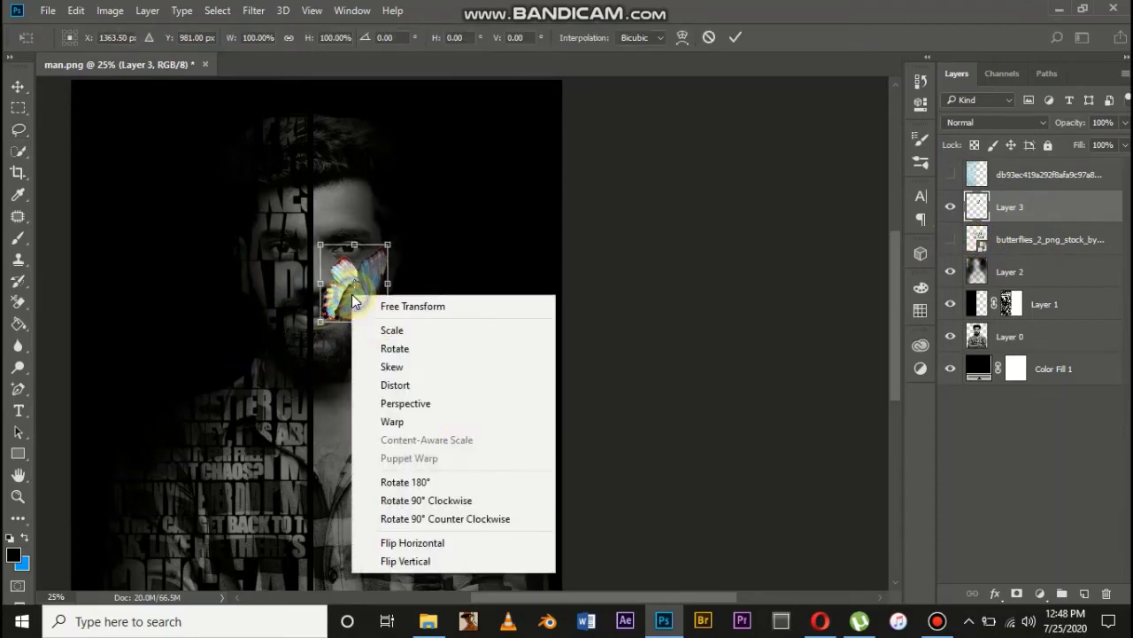
left_click(447, 541)
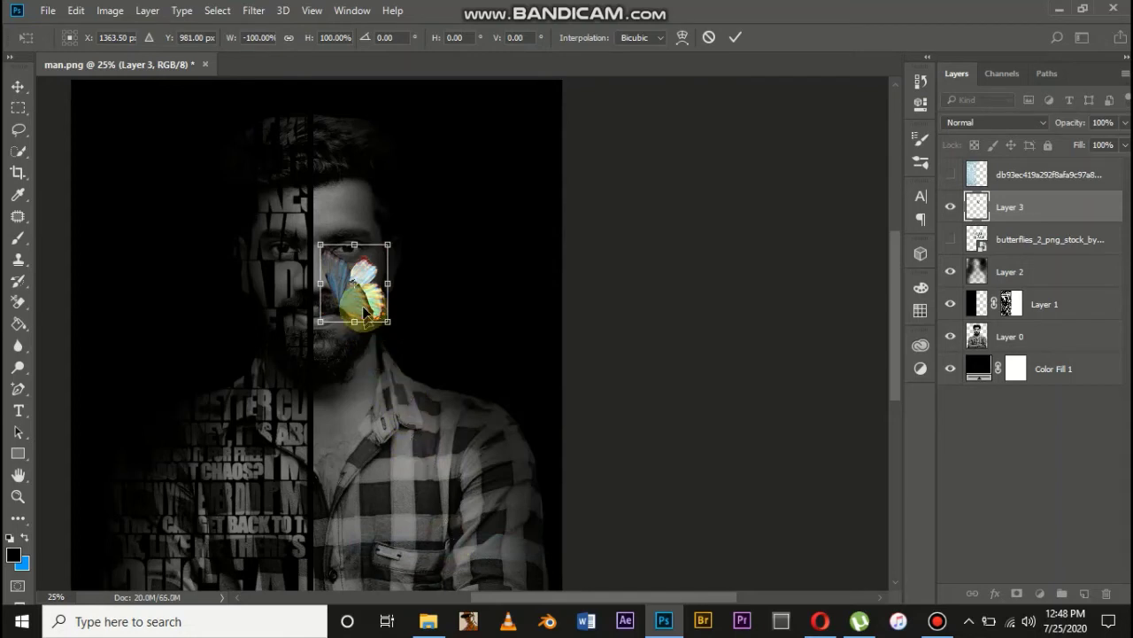
left_click_drag(379, 310, 455, 346)
key("Return")
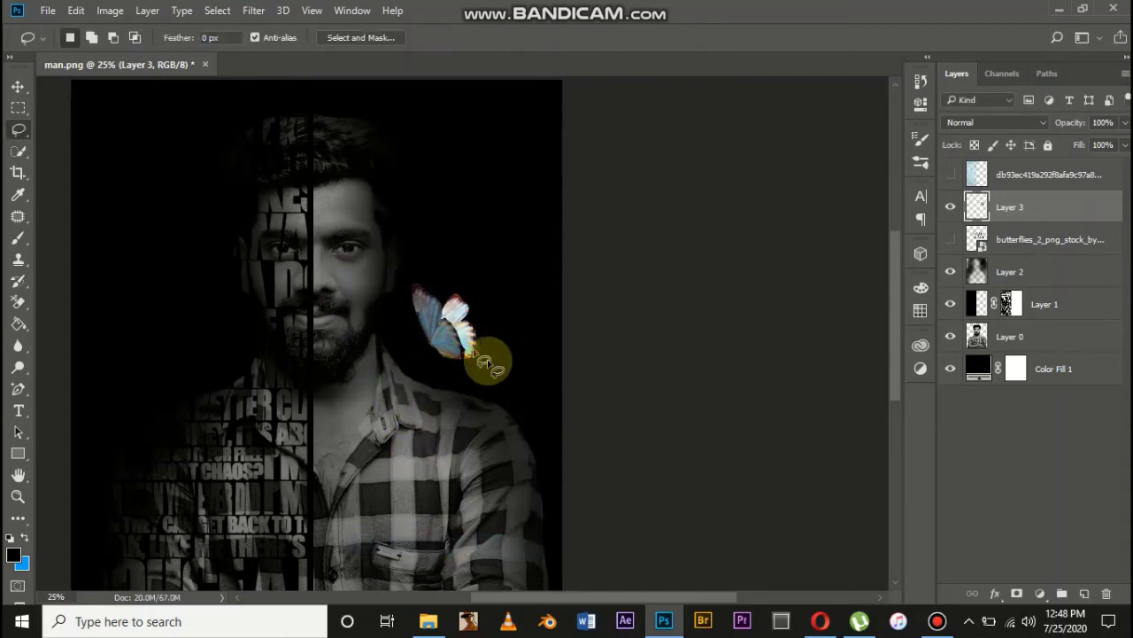
Step: Add a Hue/Saturation adjustment clipped to the butterfly layer, with Hue -28 and Saturation +38
left_click(1047, 590)
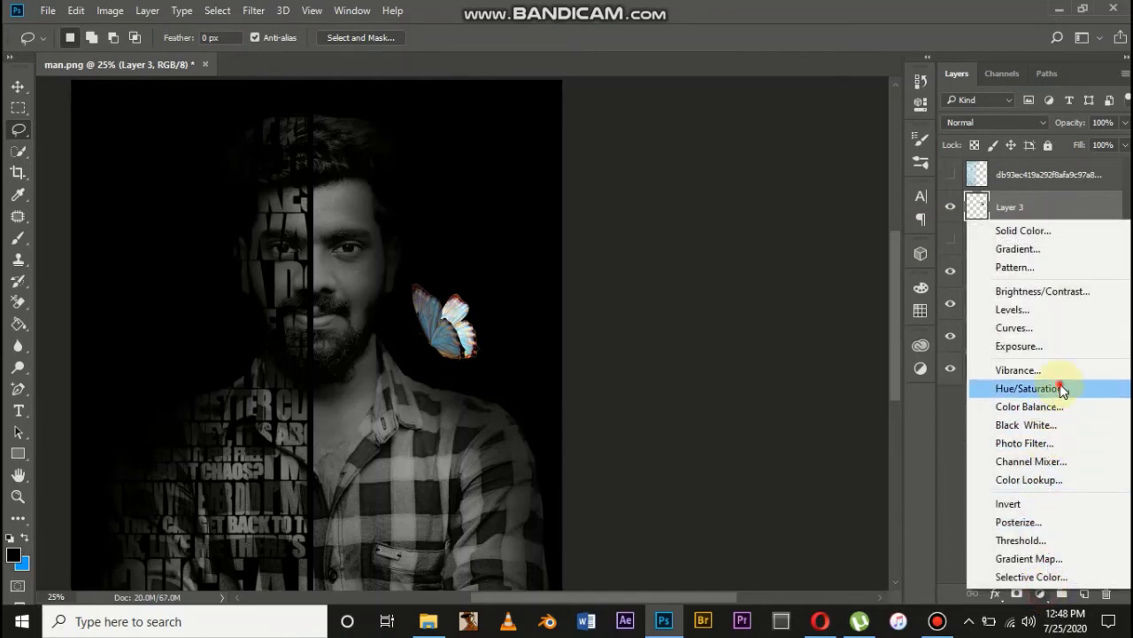
left_click(1061, 387)
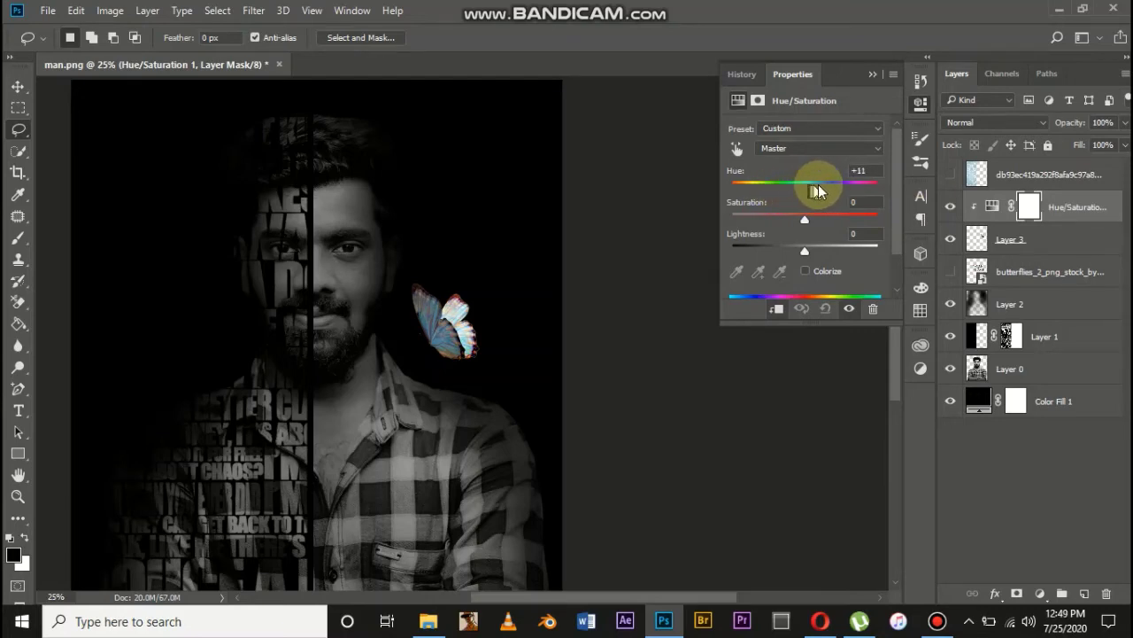
left_click_drag(868, 190, 805, 204)
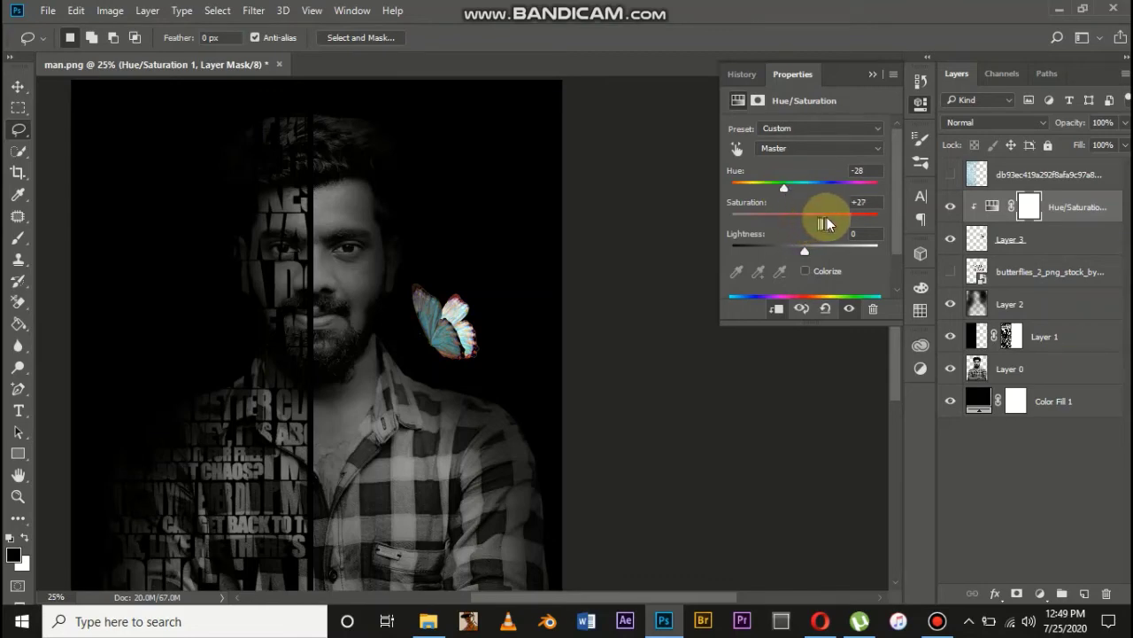
mouse_move(825, 224)
left_mouse_down()
mouse_move(789, 222)
mouse_move(832, 221)
left_mouse_up()
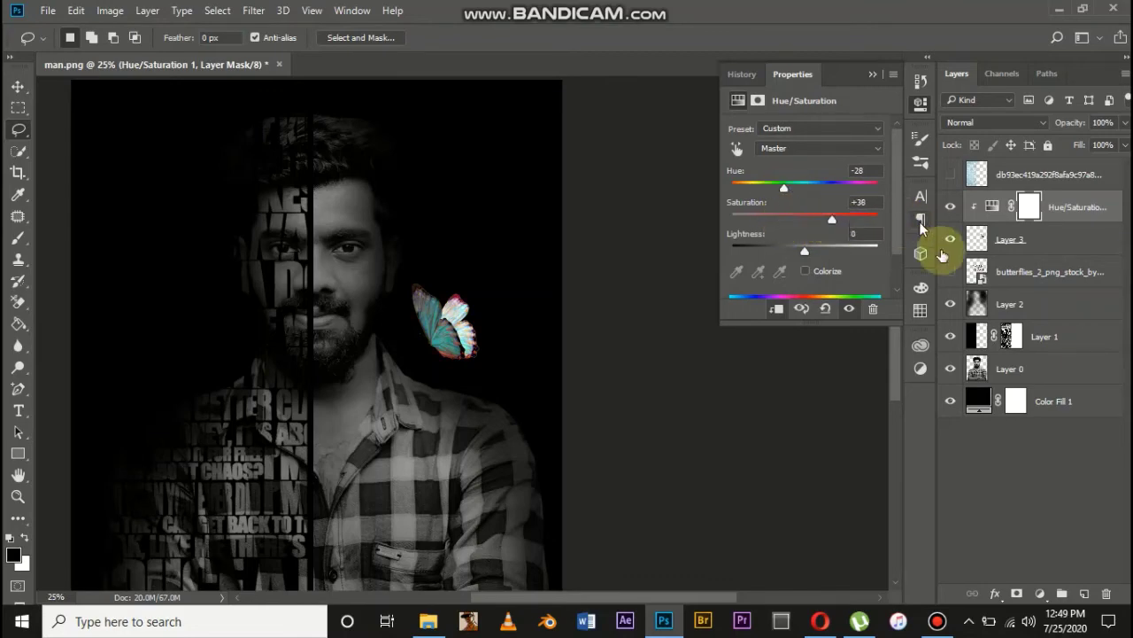
Step: Give the butterfly on Layer 3 a Color Overlay in blue 00aeff, Normal mode, at 25% opacity
left_click(1062, 241)
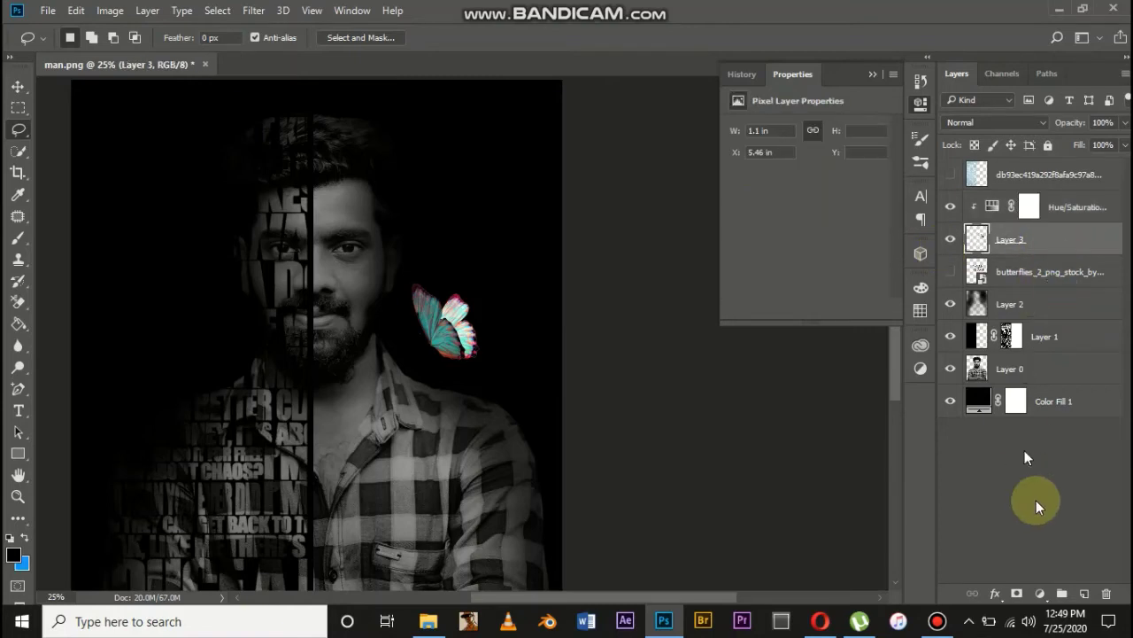
left_click(1039, 592)
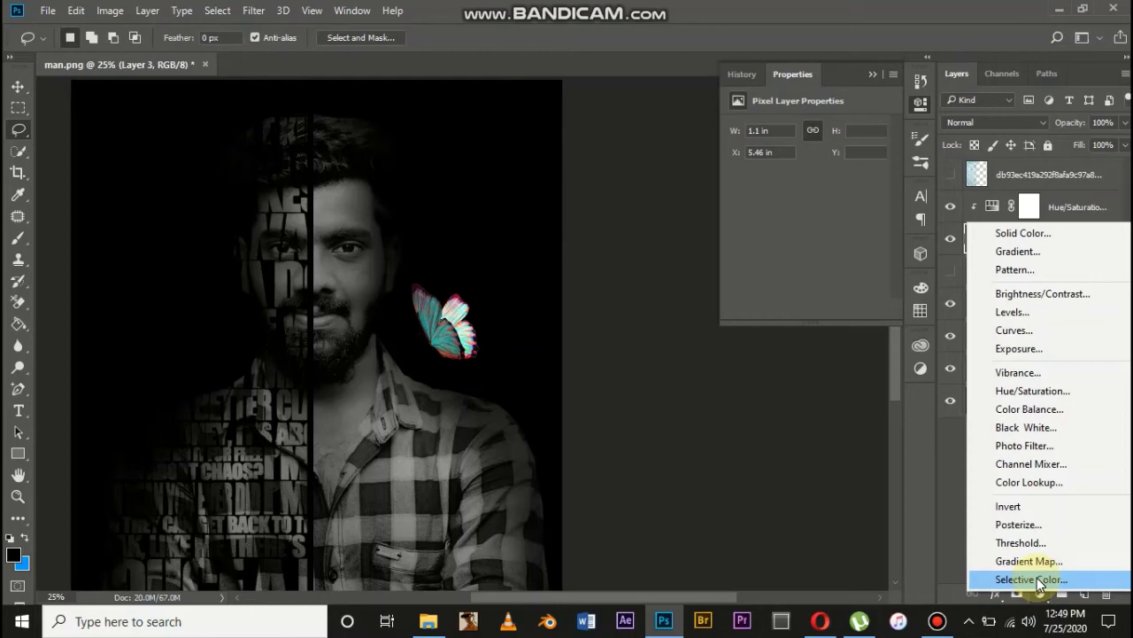
left_click(863, 485)
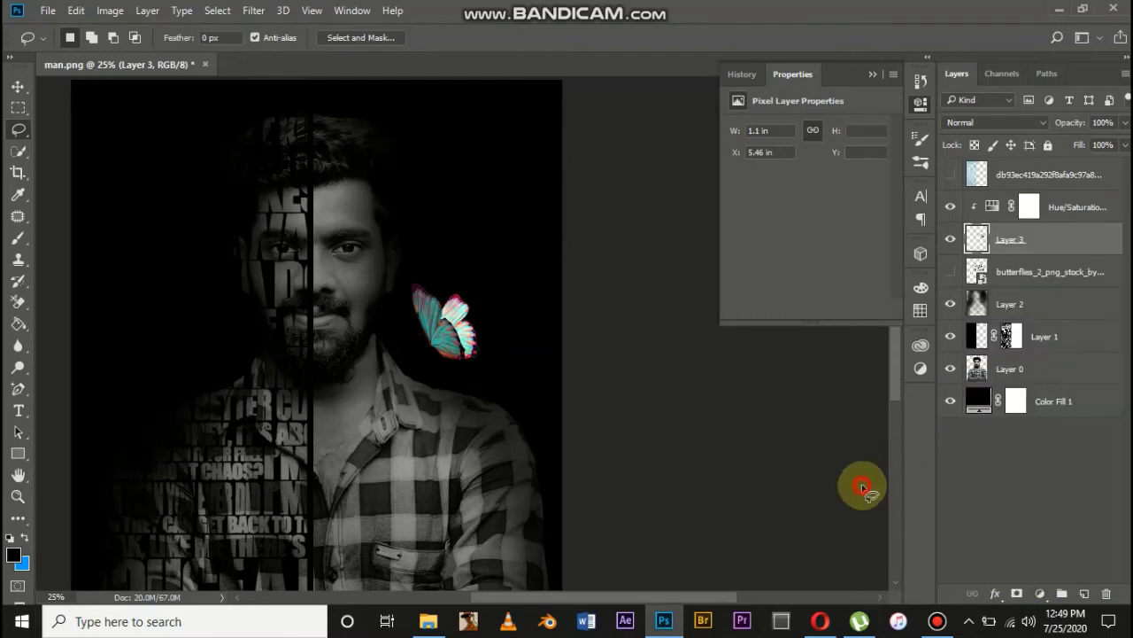
double_click(1102, 236)
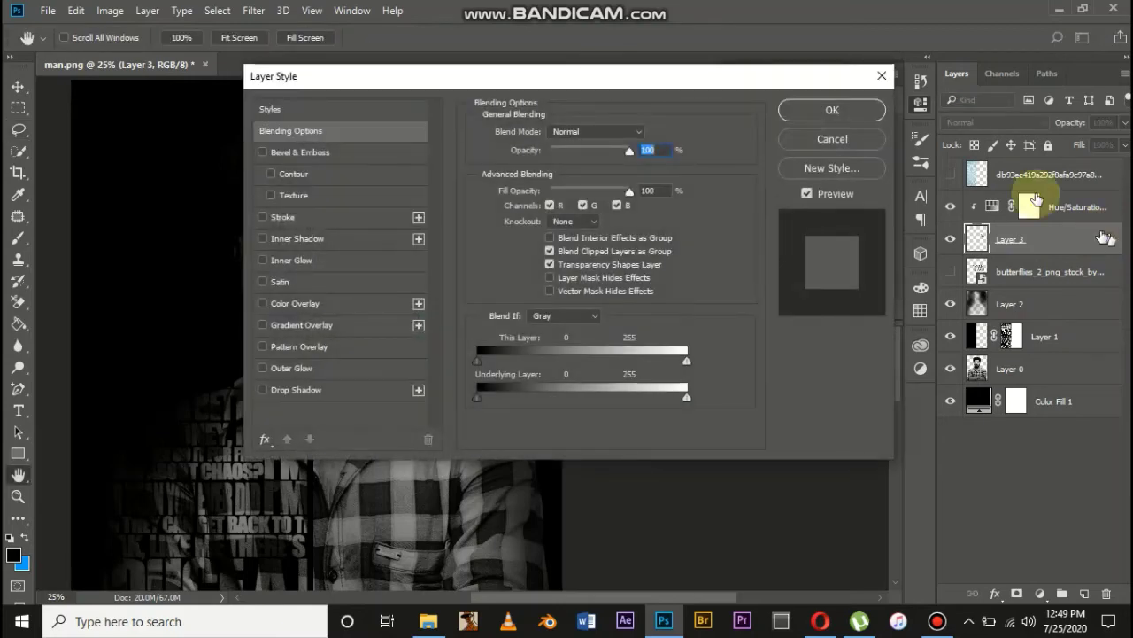
left_click_drag(577, 78, 920, 137)
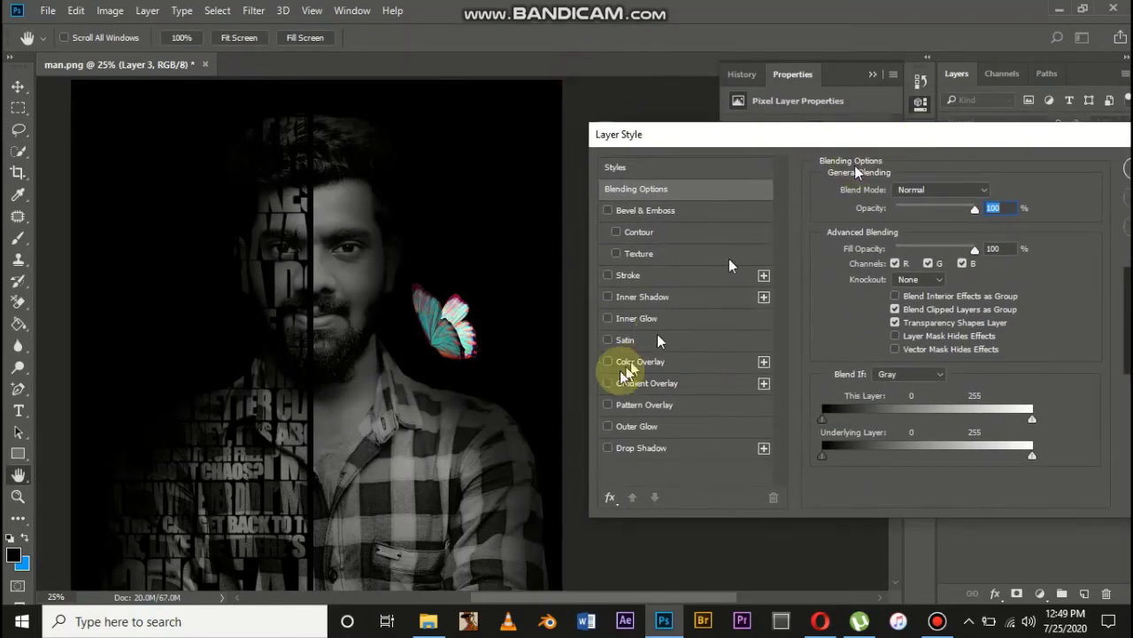
left_click(643, 362)
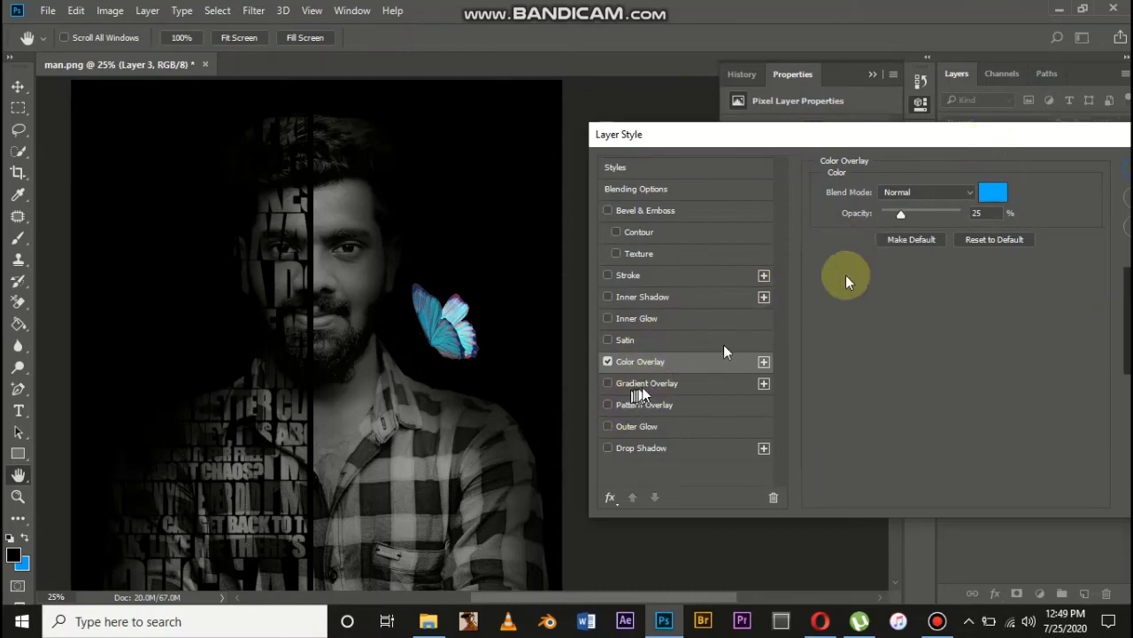
left_click(990, 192)
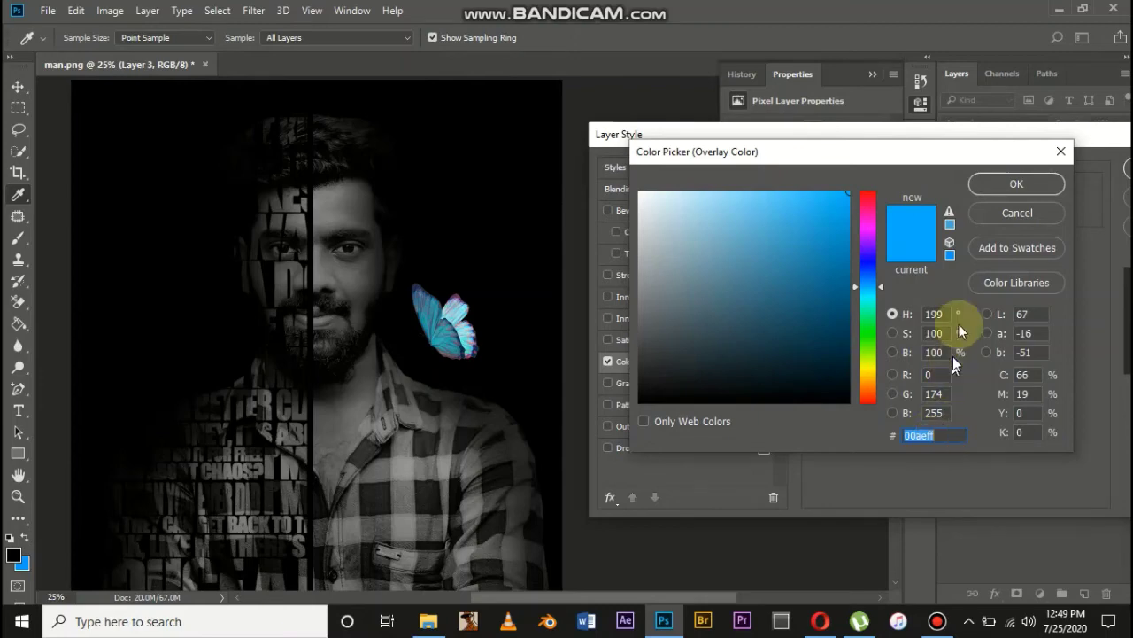
left_click(1027, 213)
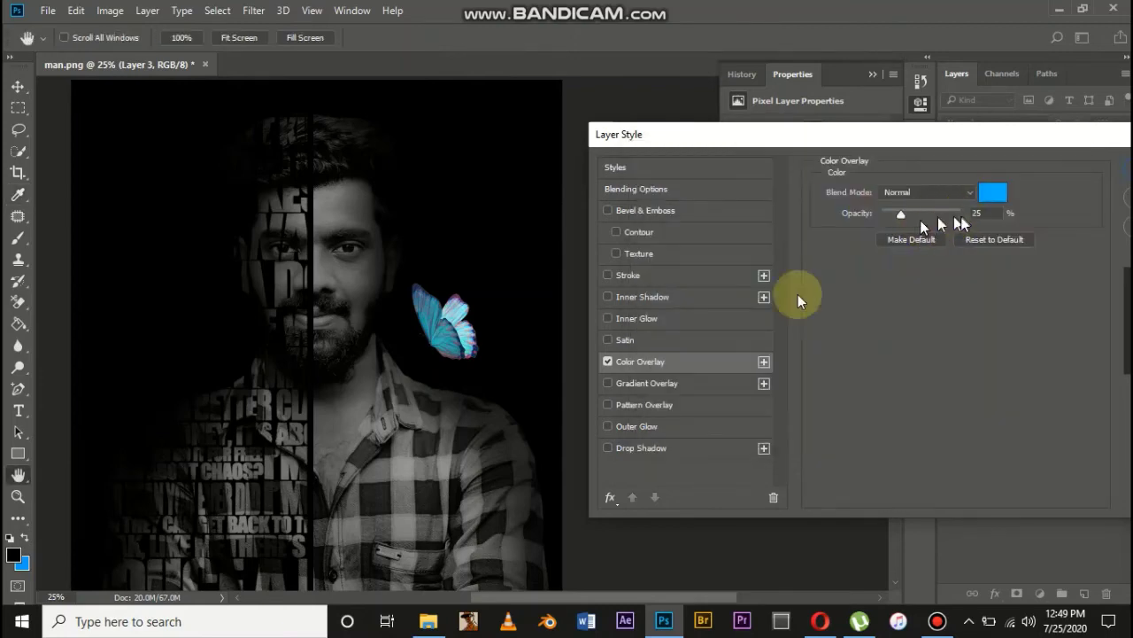
Step: Add an Inner Glow to the butterfly in blue 00c0ff, Screen mode, 35% opacity and 204 px size
left_click(645, 320)
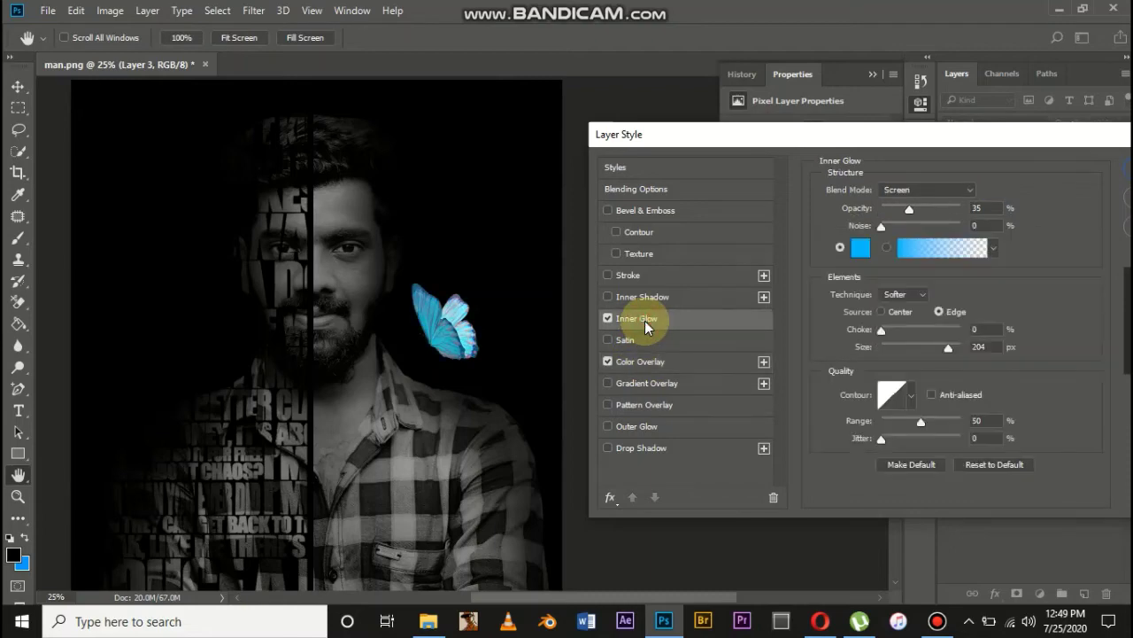
left_click(863, 253)
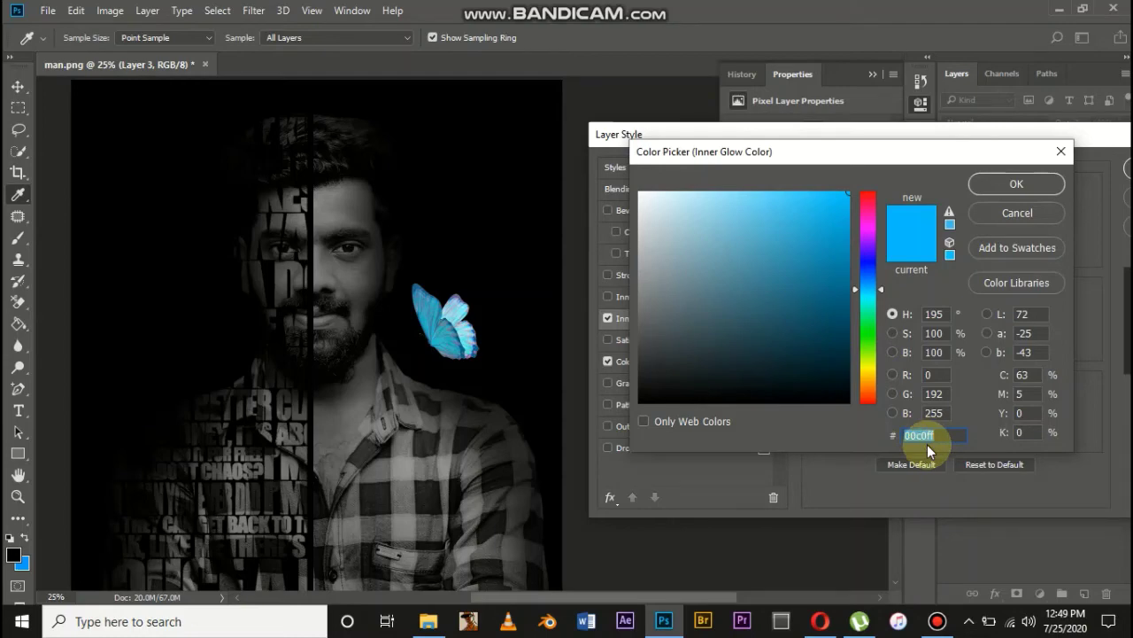
left_click(1015, 185)
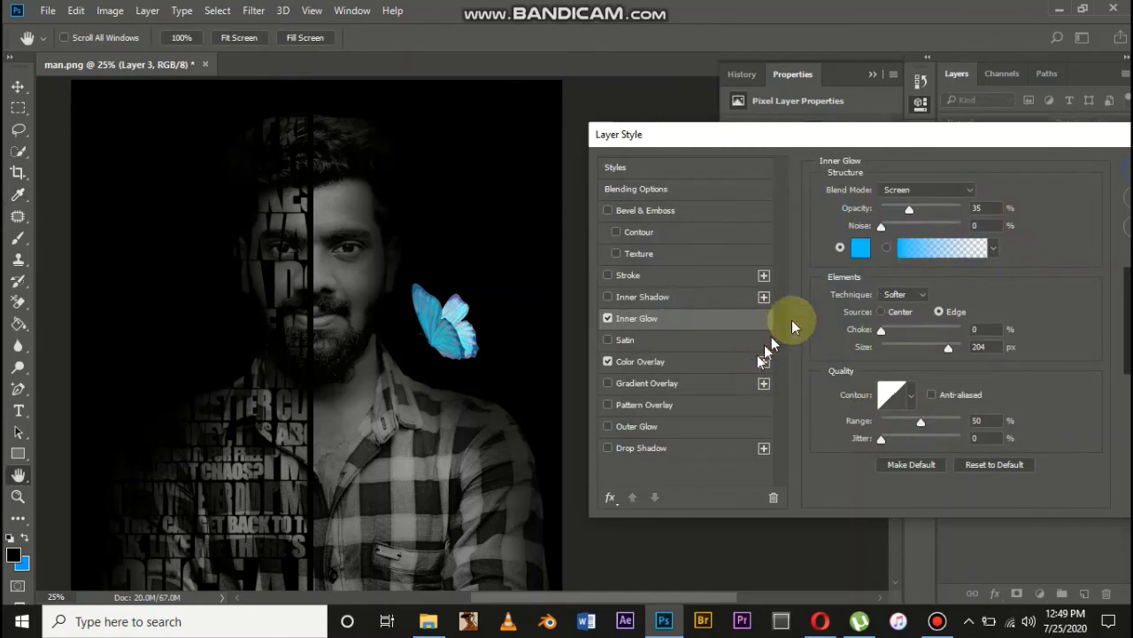
Step: Add an Outer Glow to the butterfly in blue 00baff with 55% opacity, 3% spread and 180 px size, and apply the layer style
left_click(652, 428)
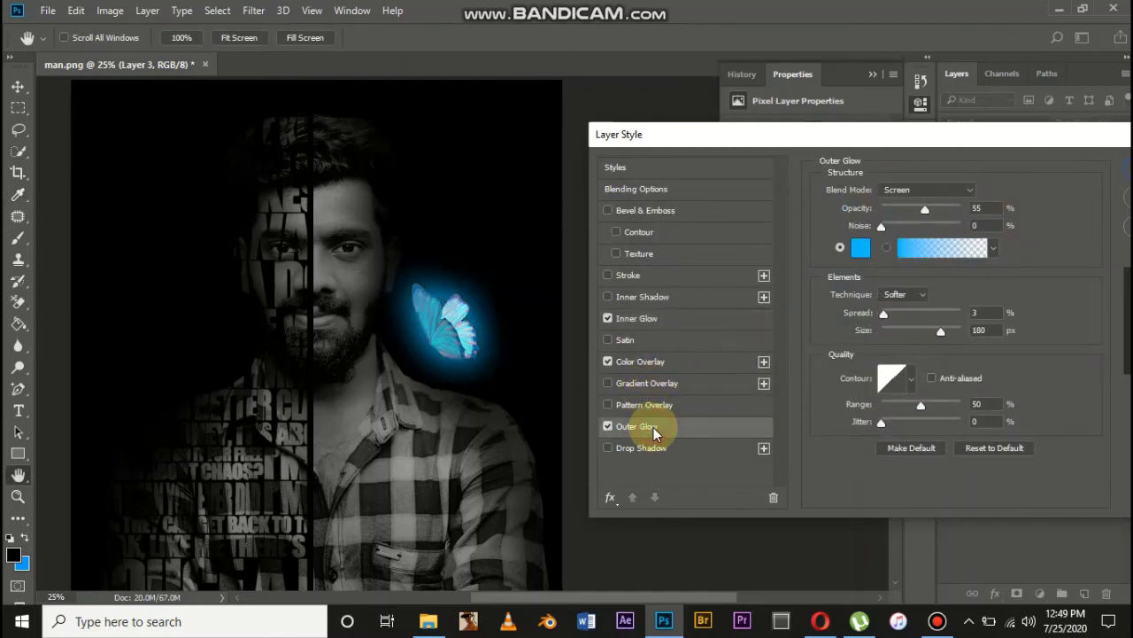
left_click(861, 251)
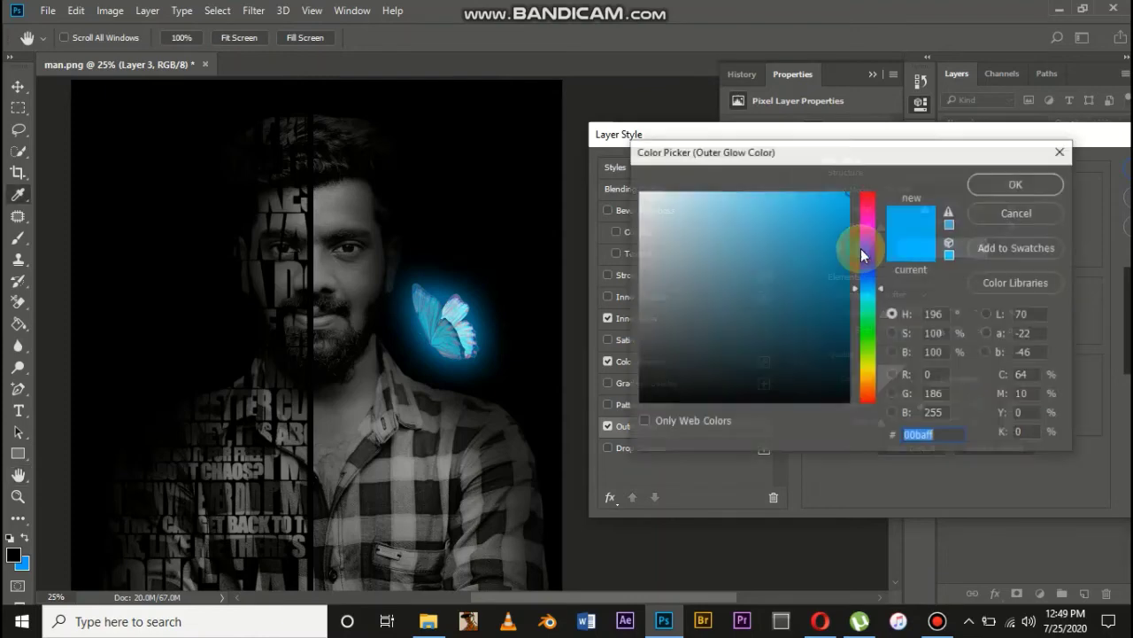
left_click(1067, 162)
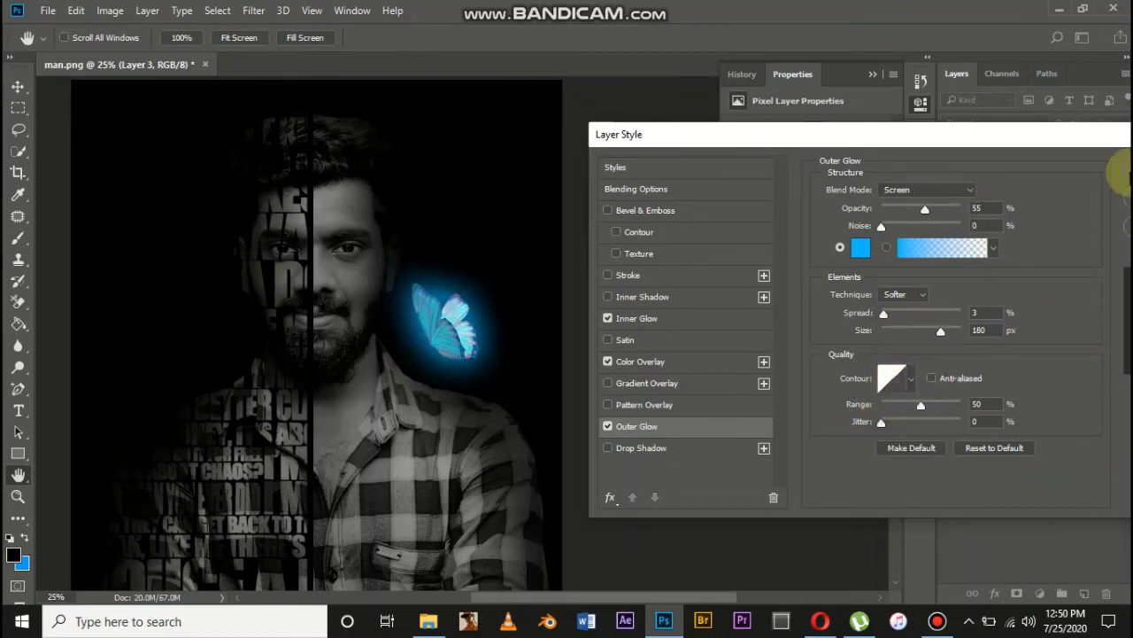
left_click(1123, 171)
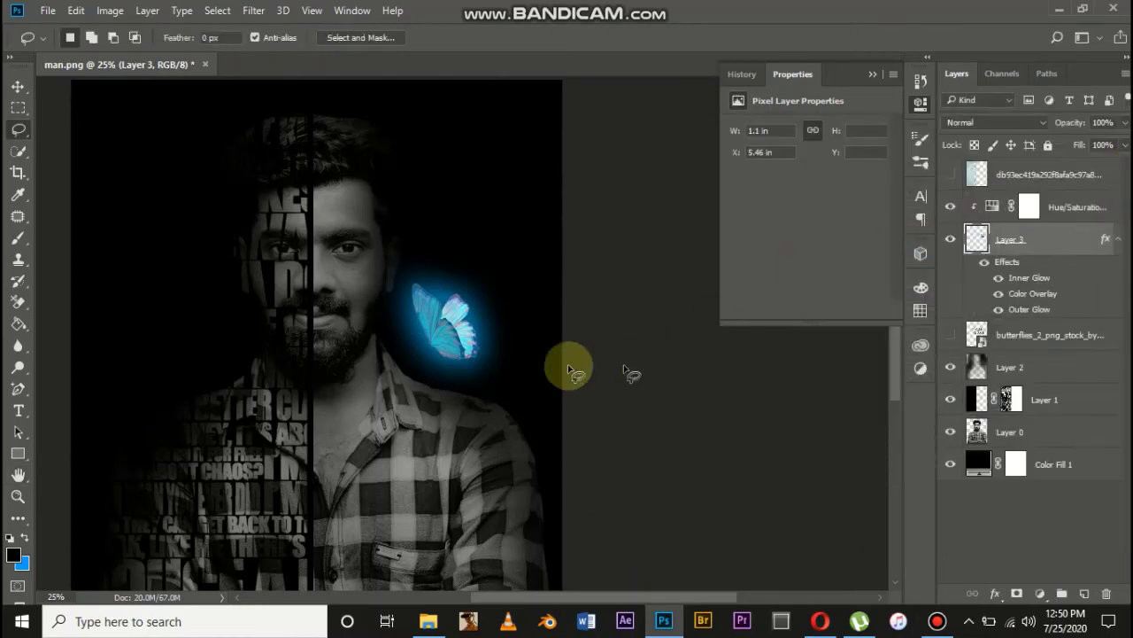
Step: Create a new empty layer directly above Layer 0 and clip it to the man's portrait
key("l")
key("ctrl+plus")
key("ctrl+plus")
scroll(443, 420, "down", 1)
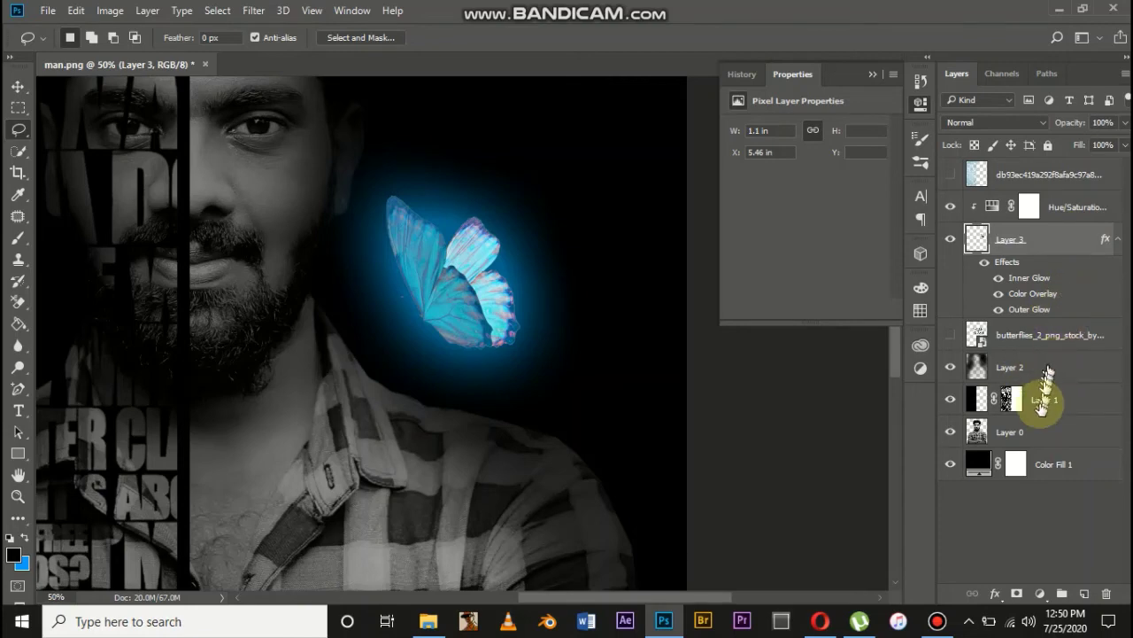
left_click(1041, 429)
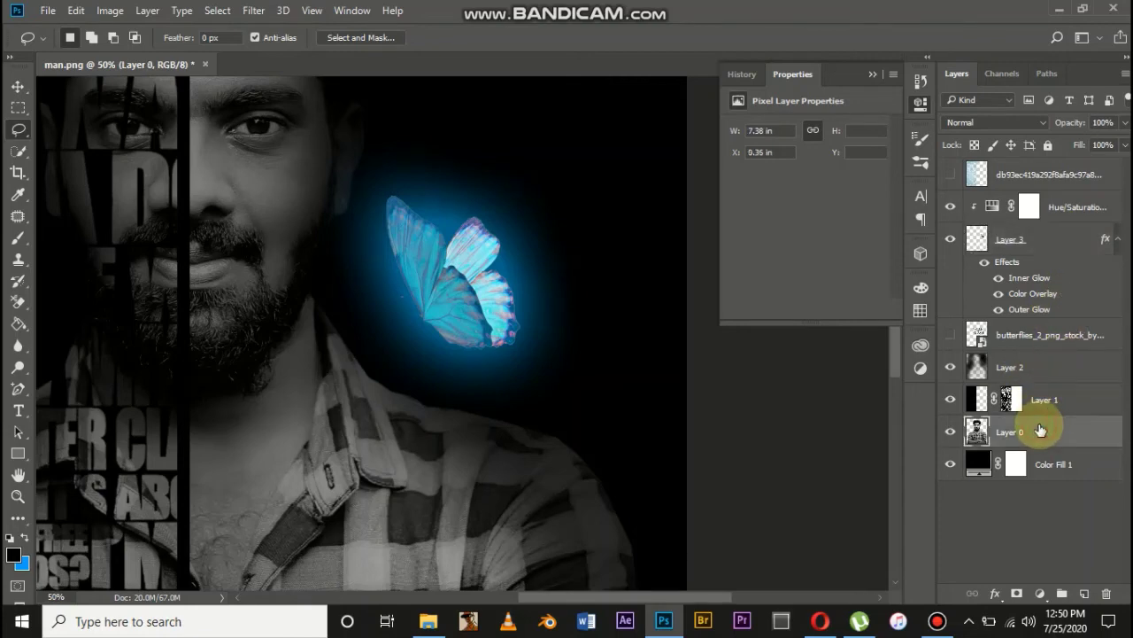
left_click_drag(1040, 429, 1082, 595)
left_click(952, 465)
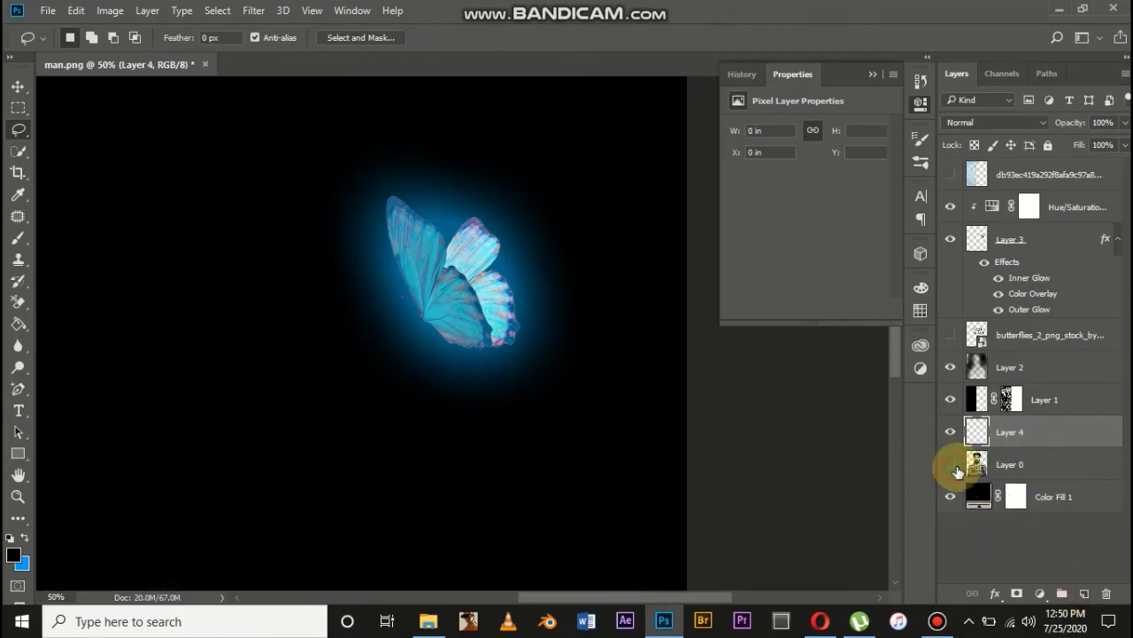
left_click(951, 465)
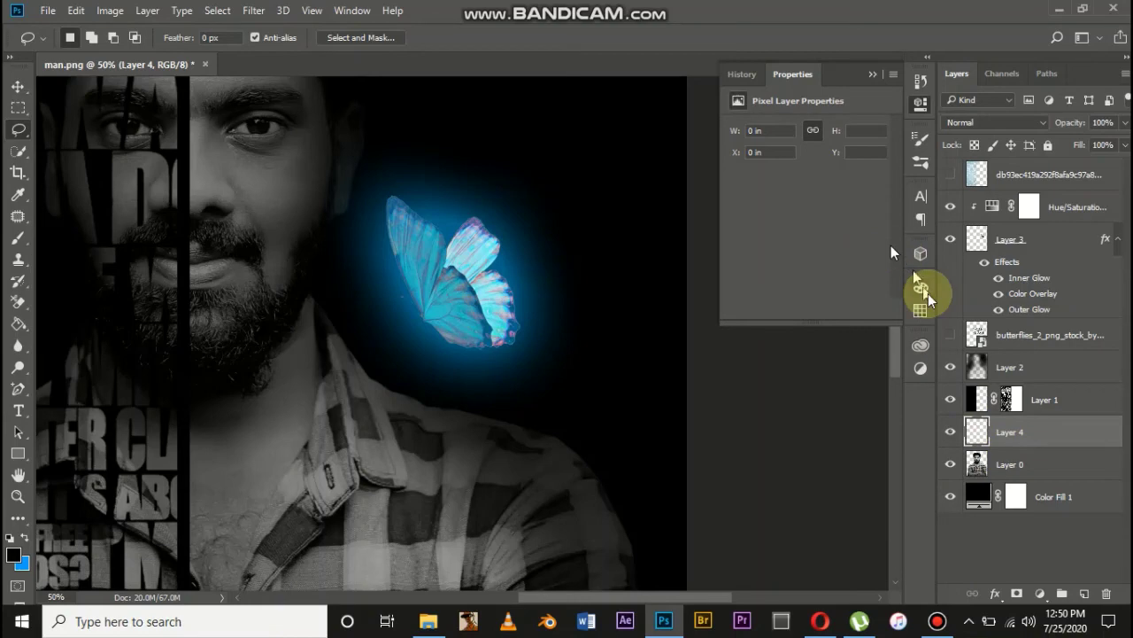
right_click(1044, 434)
left_click(786, 382)
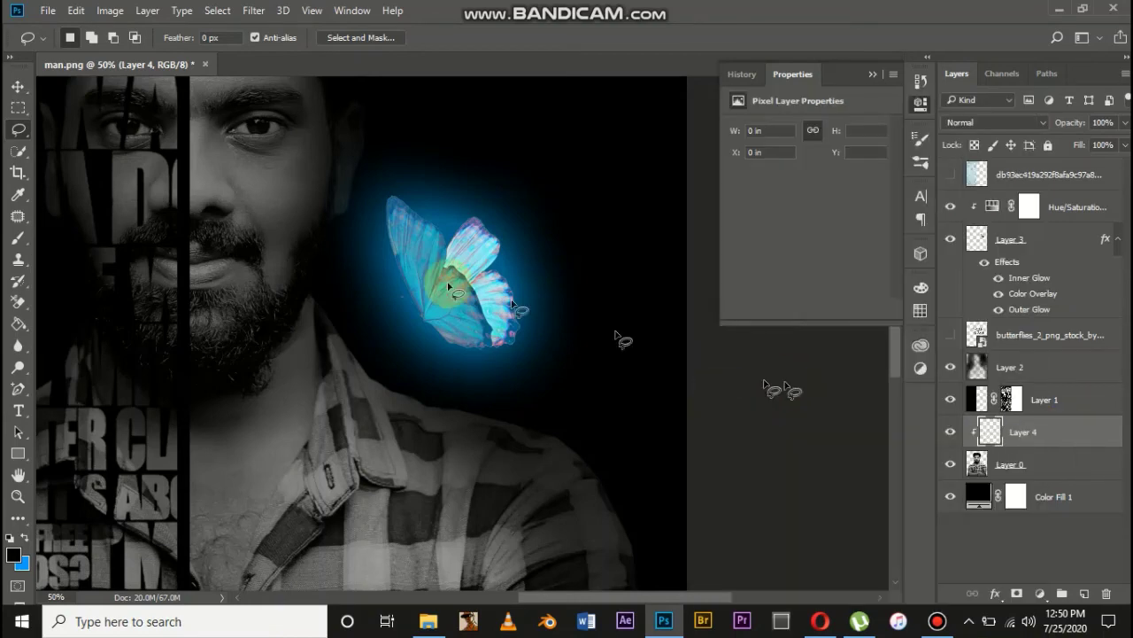
Step: Choose the Brush tool and set the foreground colour to the glow blue 00baff
left_click(18, 237)
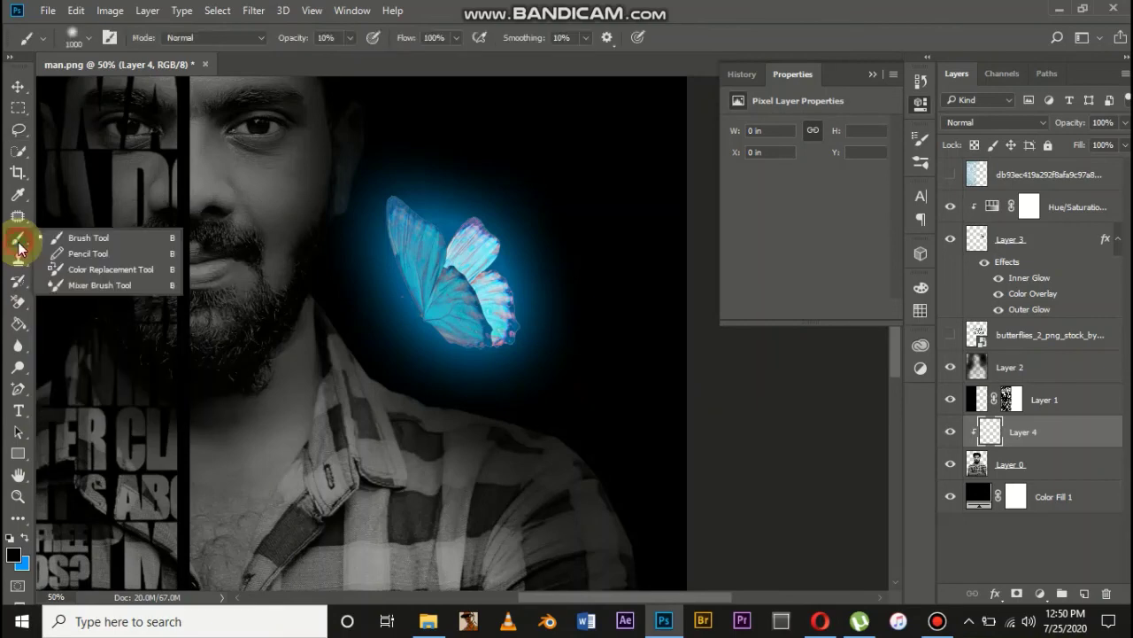
left_click(24, 537)
left_click(14, 552)
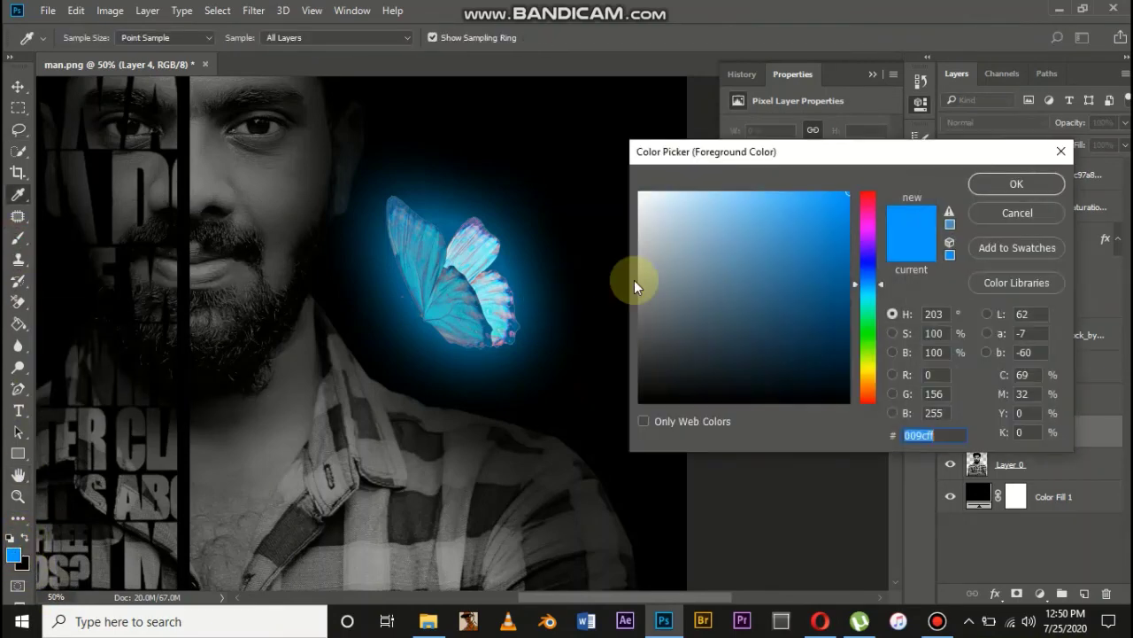
left_click(926, 434)
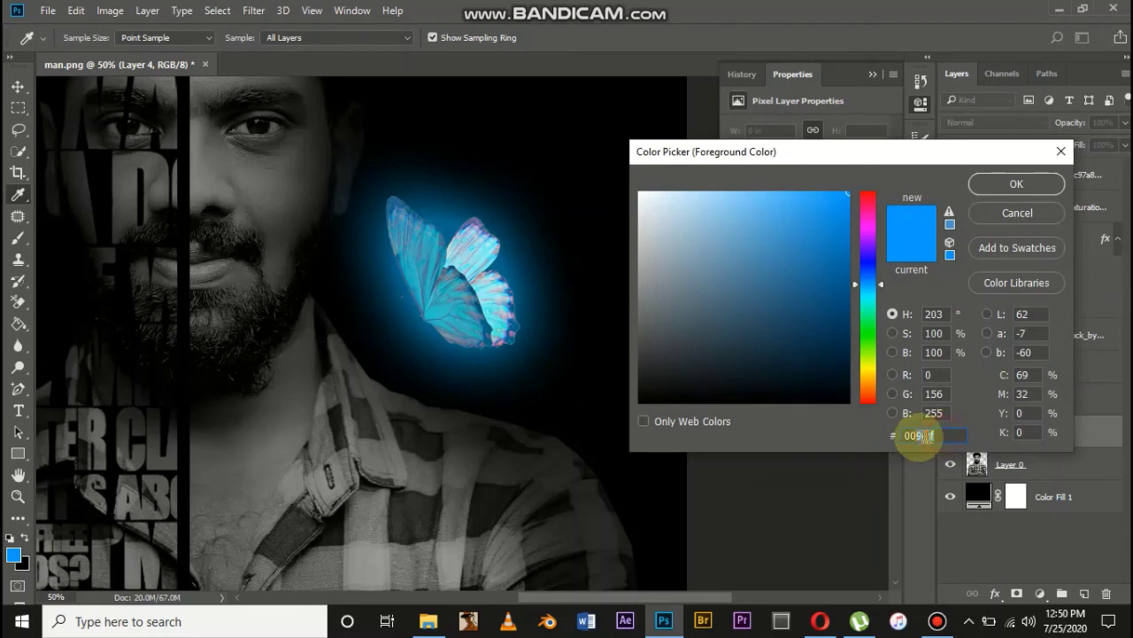
type("baff")
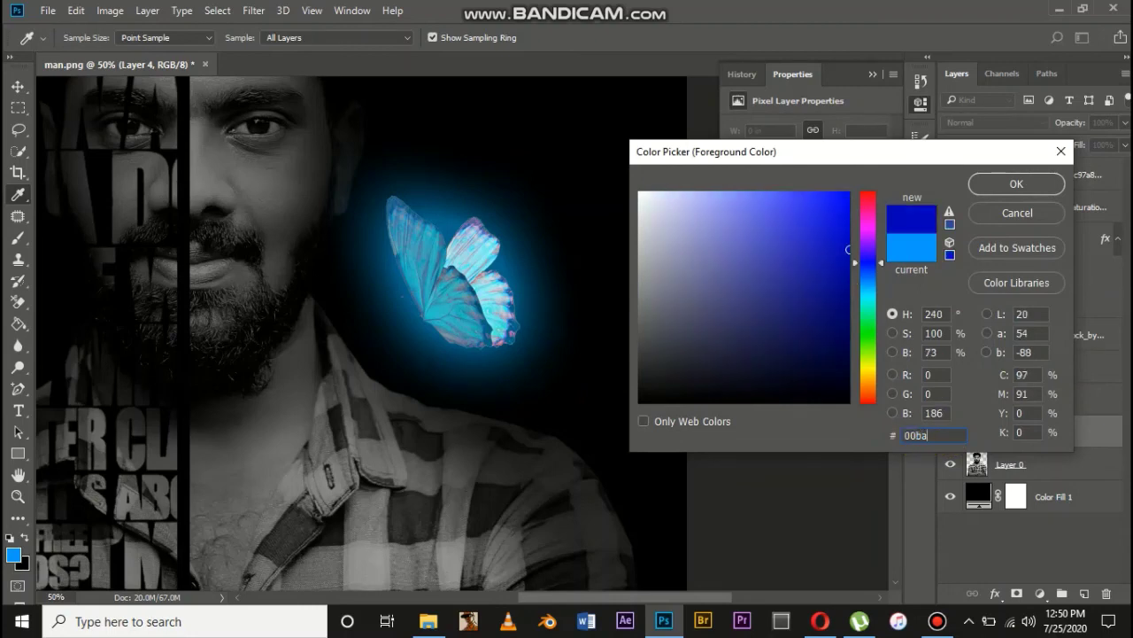
left_click(1020, 188)
key("b")
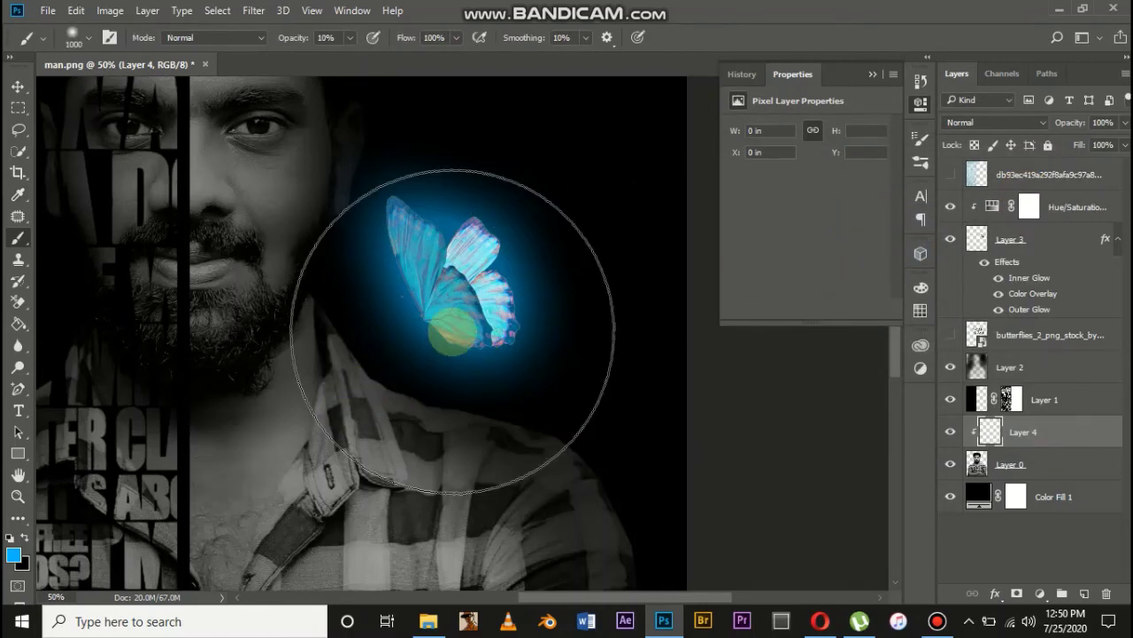
Step: Reduce the brush to 500 px and paint faint blue light at 10% opacity around the collar below the butterfly
key("bracketleft")
key("bracketleft")
key("bracketleft")
key("bracketleft")
key("bracketleft")
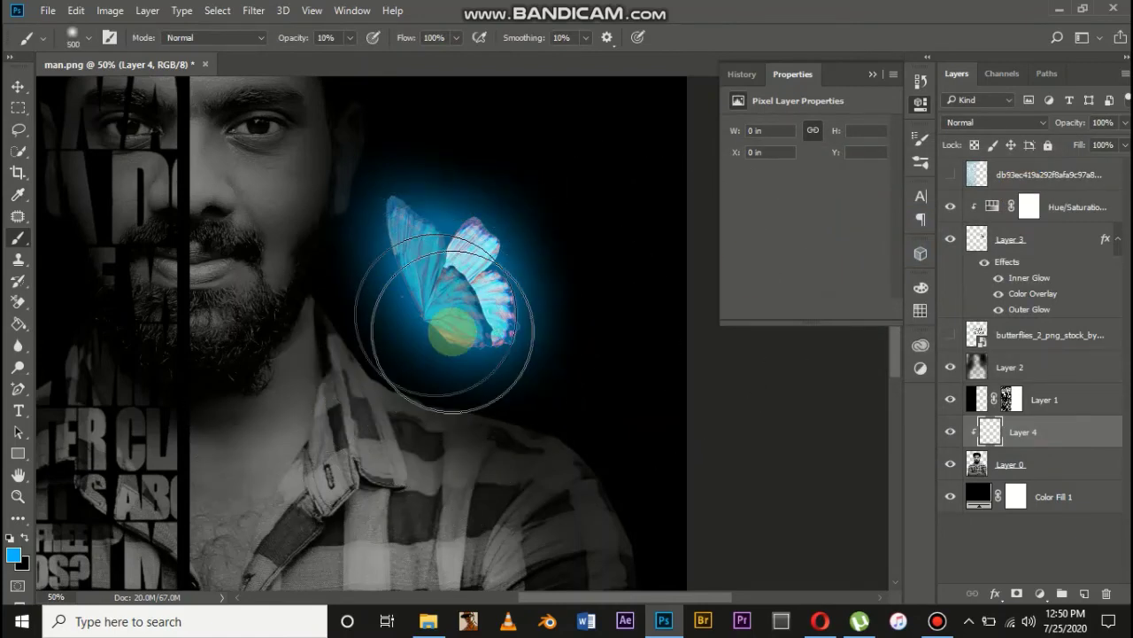
mouse_move(451, 330)
left_mouse_down()
mouse_move(410, 330)
mouse_move(395, 351)
mouse_move(330, 354)
left_mouse_up()
Step: Raise the brush opacity to 100% and paint blue light along the man's neck, collar and shoulder near the butterfly
mouse_move(320, 39)
left_mouse_down()
mouse_move(296, 38)
mouse_move(310, 43)
left_mouse_up()
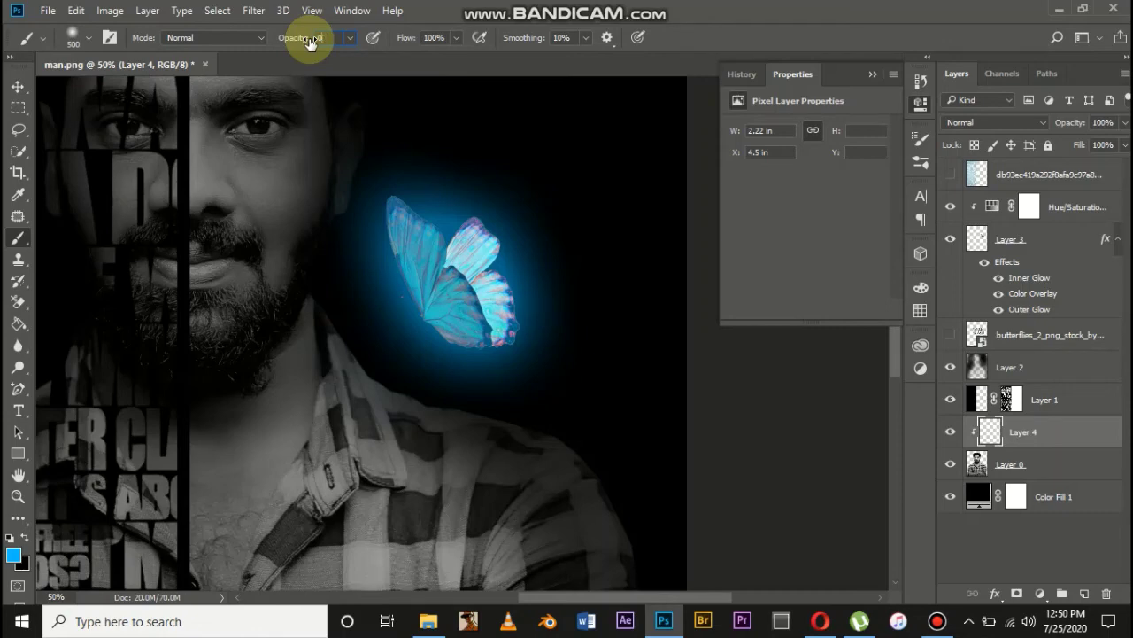
left_click_drag(309, 44, 310, 43)
mouse_move(366, 375)
left_mouse_down()
mouse_move(385, 316)
mouse_move(432, 379)
mouse_move(517, 384)
mouse_move(533, 403)
mouse_move(567, 410)
mouse_move(475, 389)
mouse_move(372, 322)
mouse_move(348, 266)
mouse_move(378, 272)
mouse_move(404, 202)
mouse_move(398, 335)
mouse_move(448, 375)
mouse_move(527, 374)
mouse_move(601, 431)
left_mouse_up()
scroll(542, 323, "down", 3)
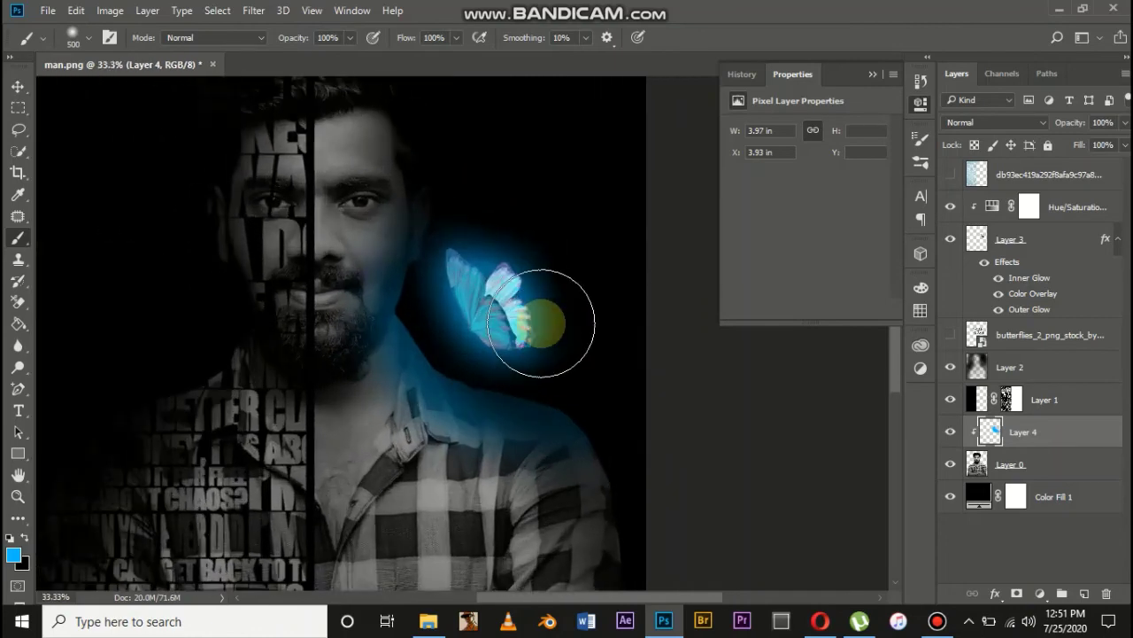
Step: Try the Overlay blend mode on the clipped blue light layer, and settle on Soft Light
left_click(1006, 122)
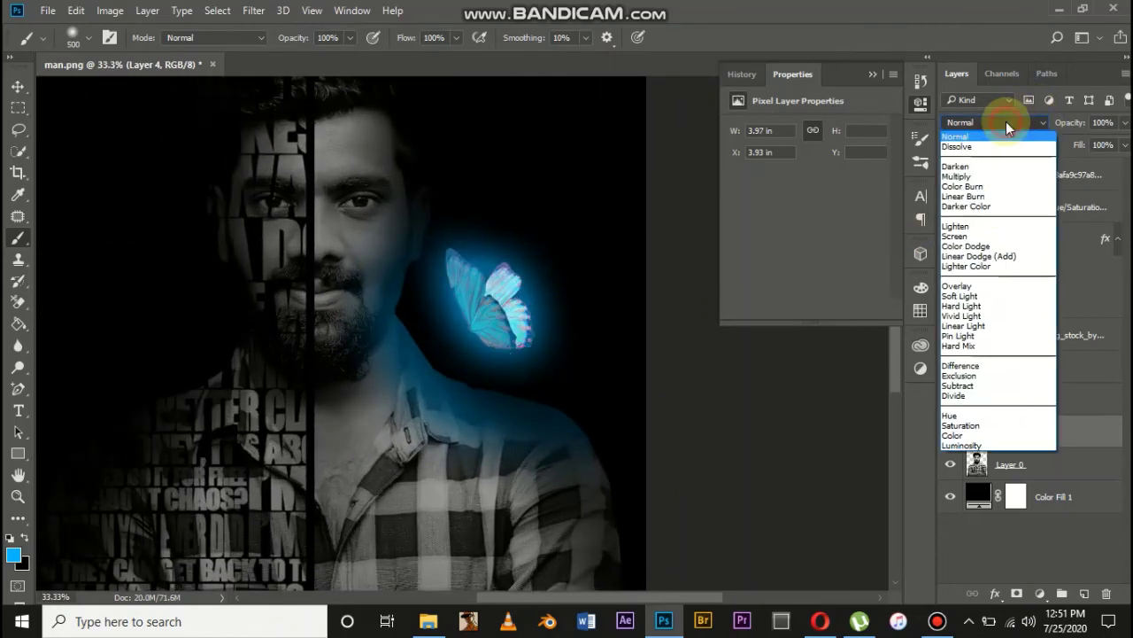
left_click(989, 287)
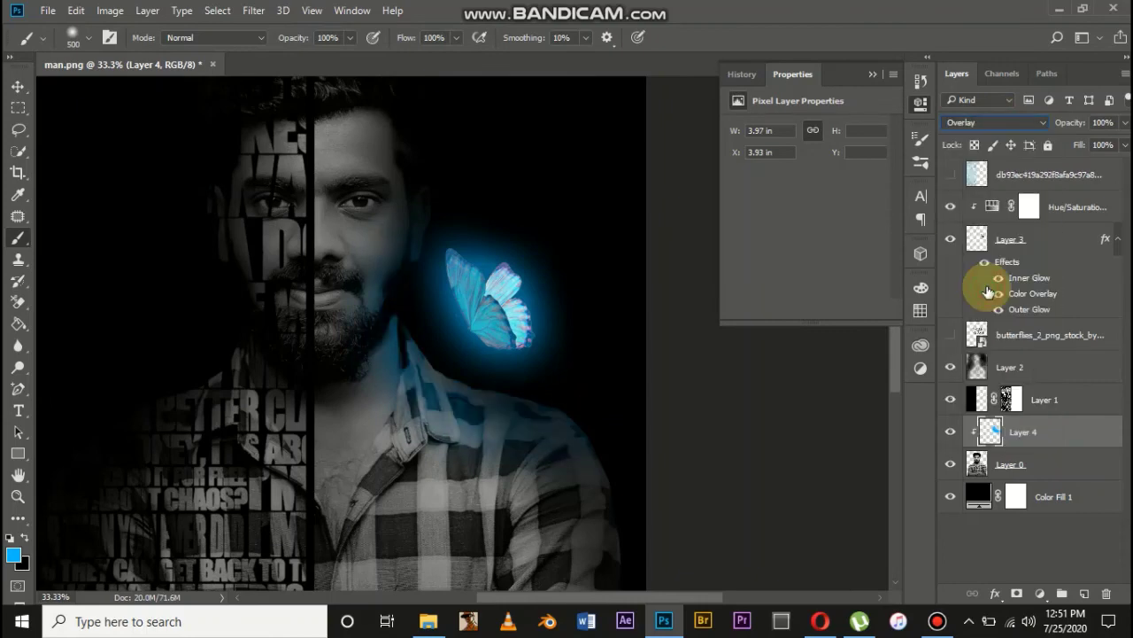
left_click(1007, 122)
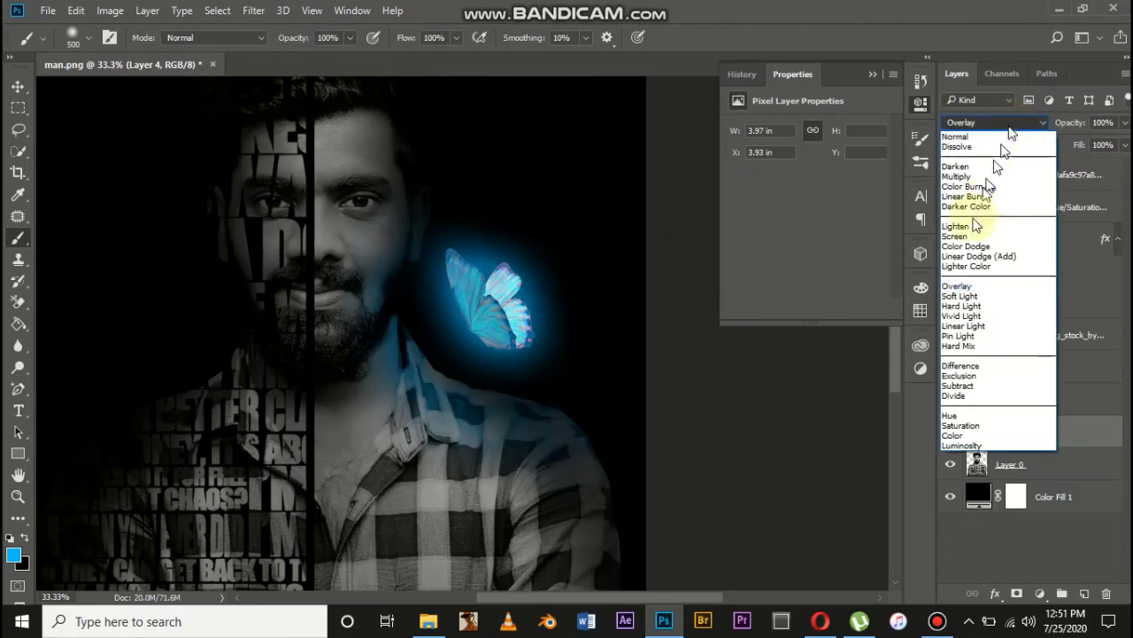
left_click(974, 296)
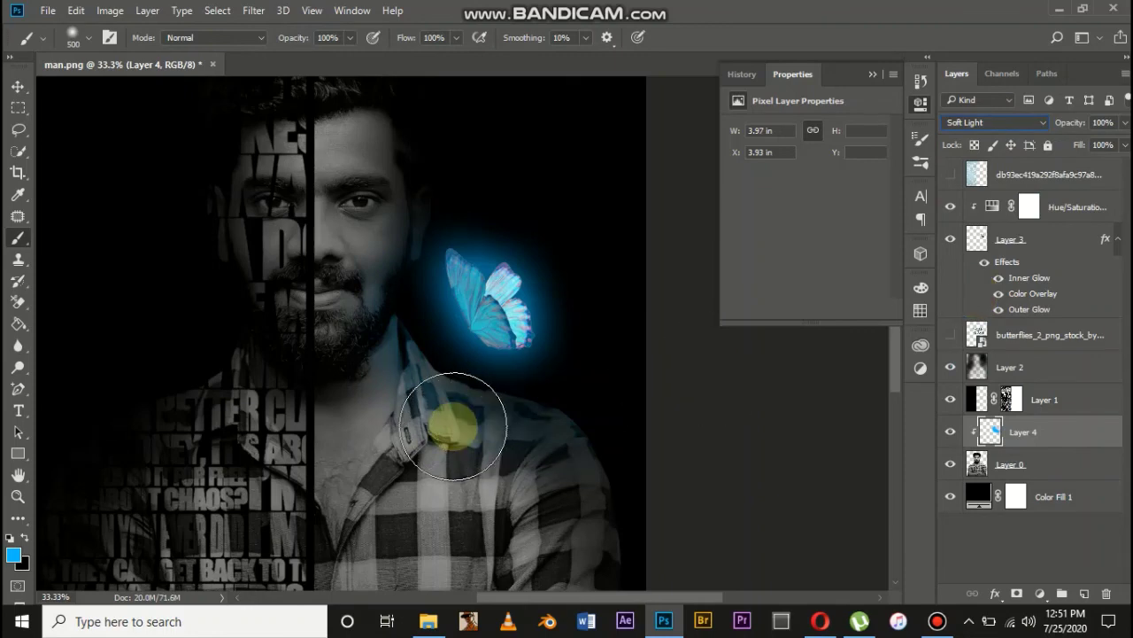
Step: Paint more blue light along the man's collar and shoulder below the butterfly, and switch to the Move tool
key("ctrl+minus")
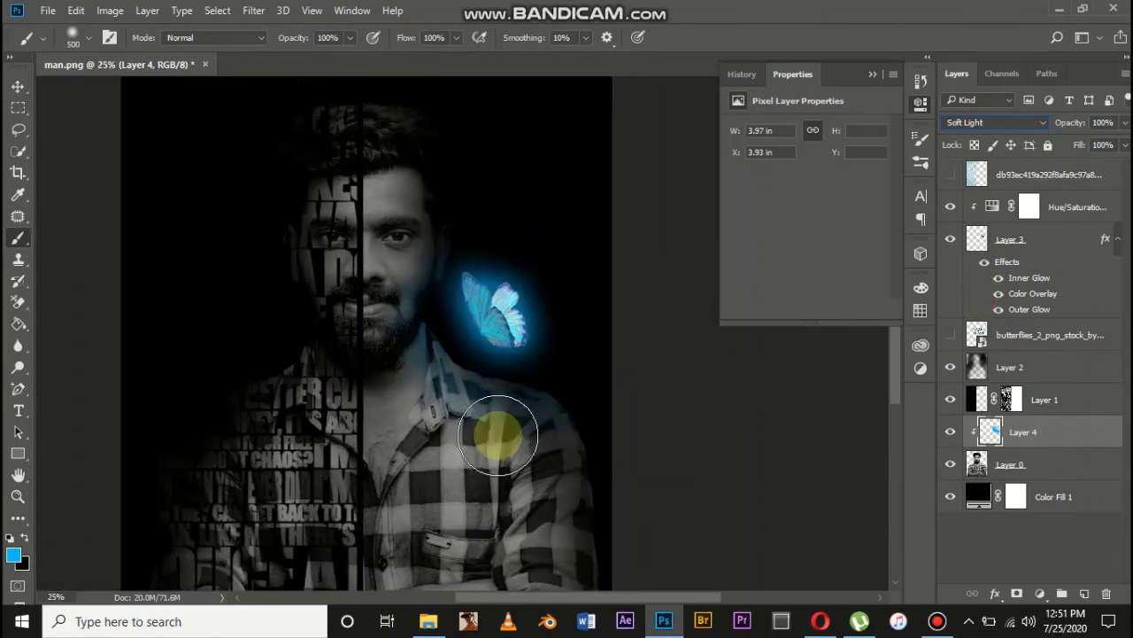
key("ctrl+plus")
key("ctrl+plus")
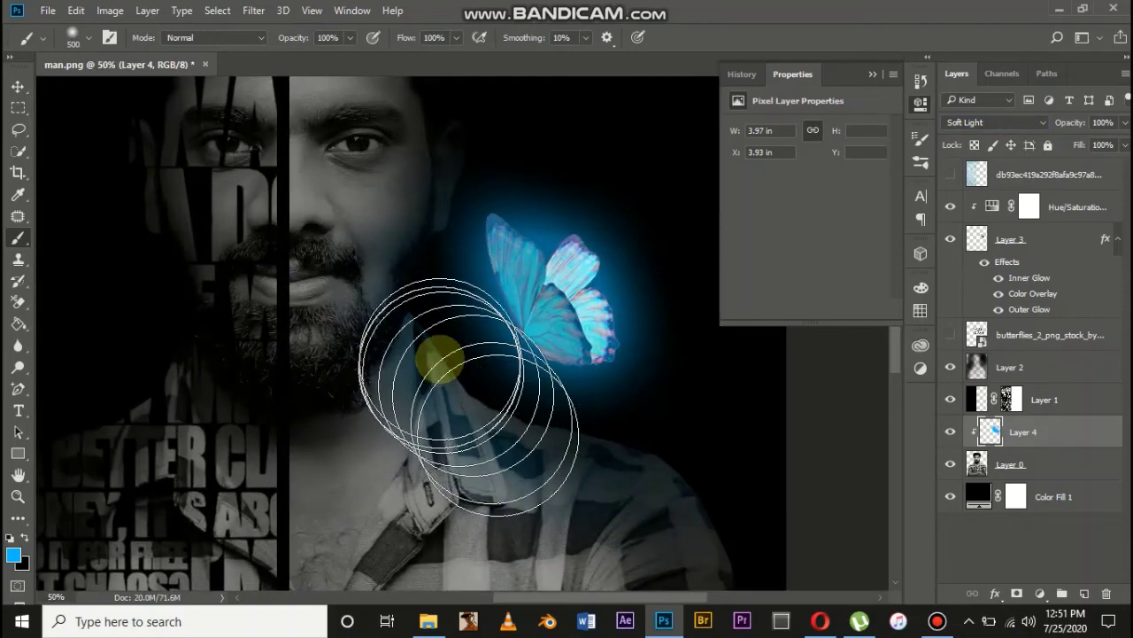
mouse_move(476, 345)
left_mouse_down()
mouse_move(488, 249)
mouse_move(504, 233)
mouse_move(481, 368)
mouse_move(568, 401)
mouse_move(653, 415)
left_mouse_up()
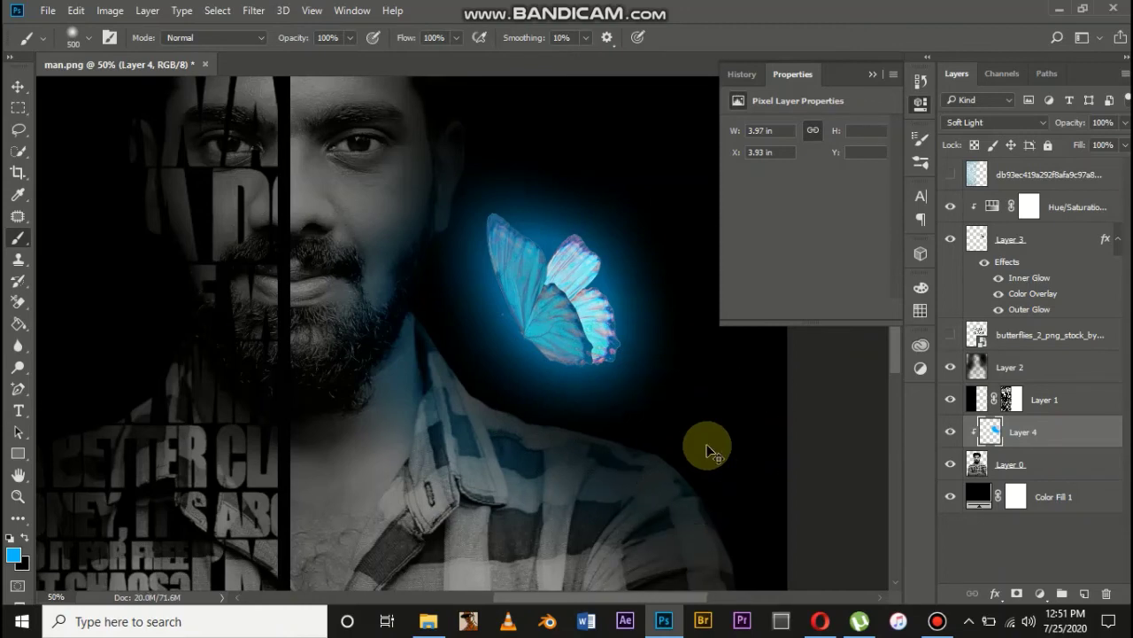
key("ctrl+minus")
key("ctrl+minus")
key("ctrl+minus")
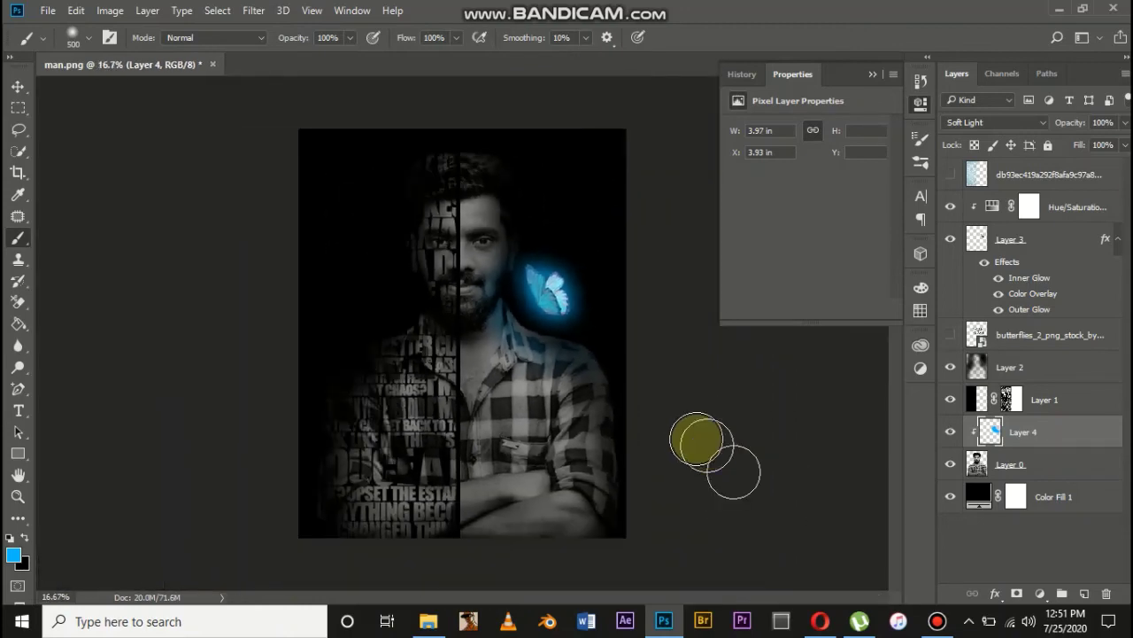
left_click(18, 86)
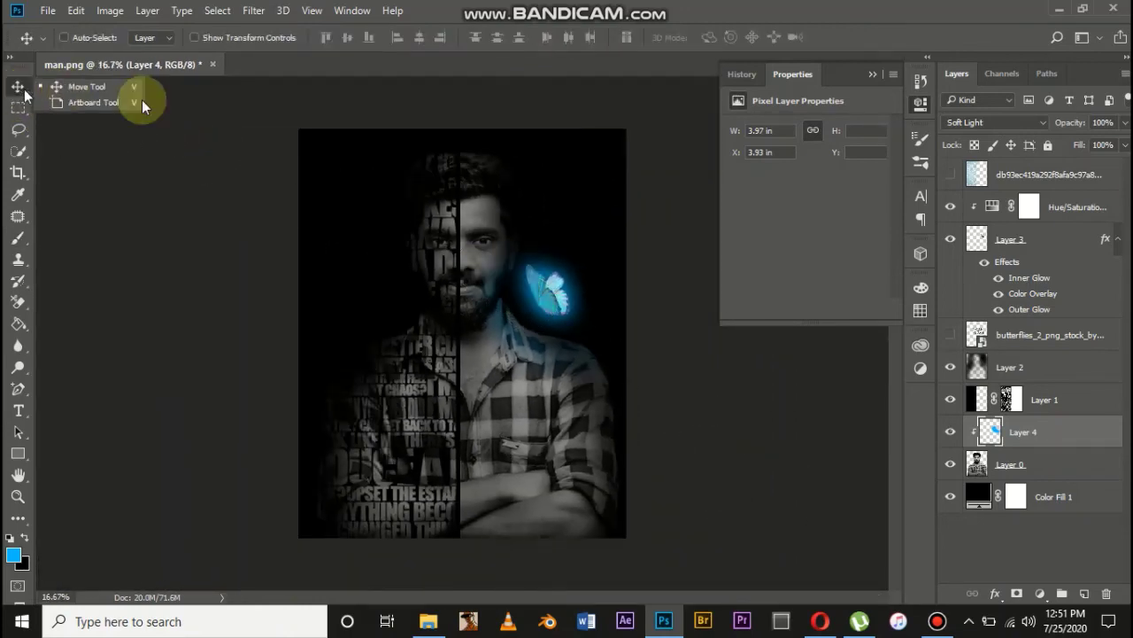